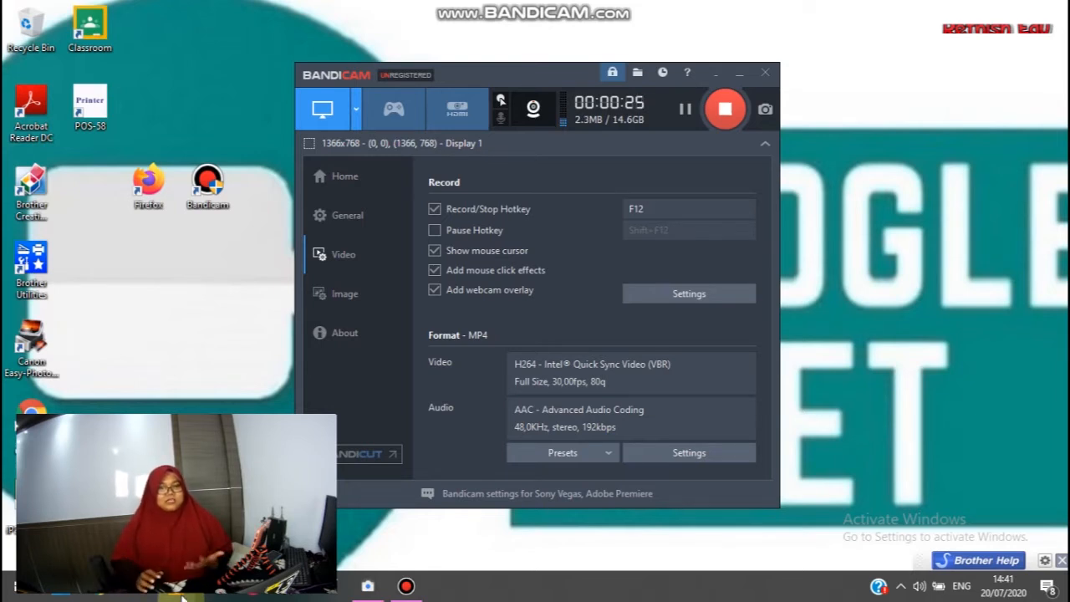
Open the Chrome browser and go to google.com.
{"action": "double_click", "coordinate": [38, 393]}
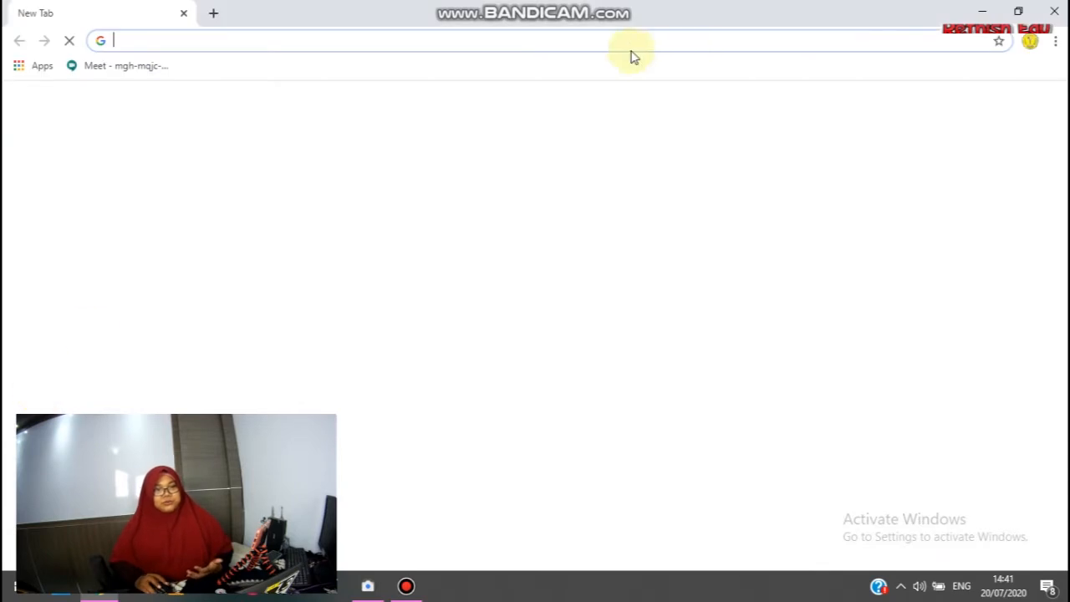
{"action": "type", "text": "google.com"}
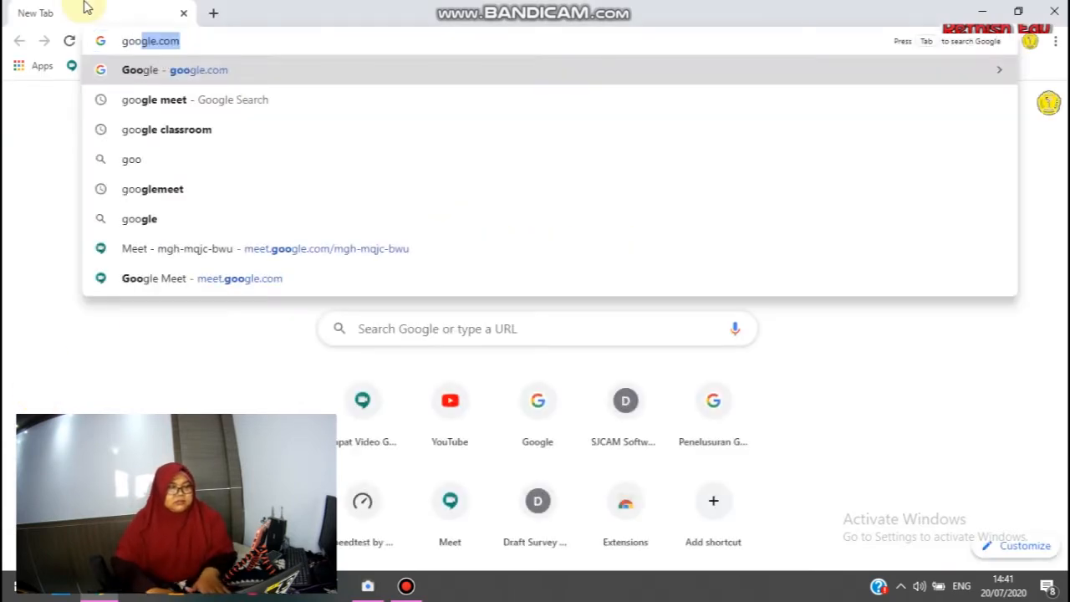
{"action": "key", "text": "Return"}
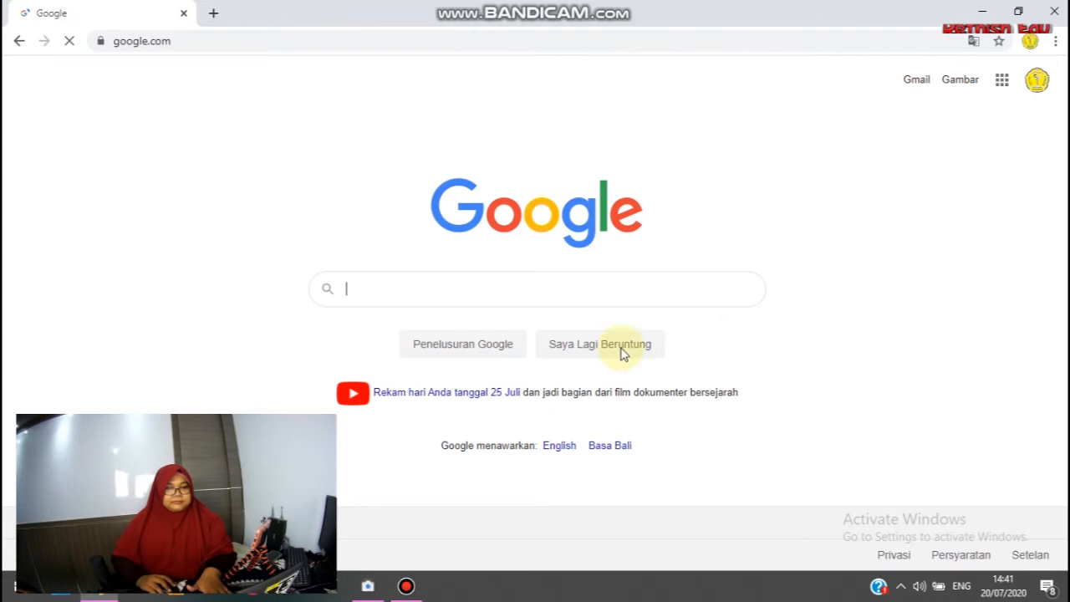
Search Google for "classroom" and dismiss the location access request.
{"action": "type", "text": "cls"}
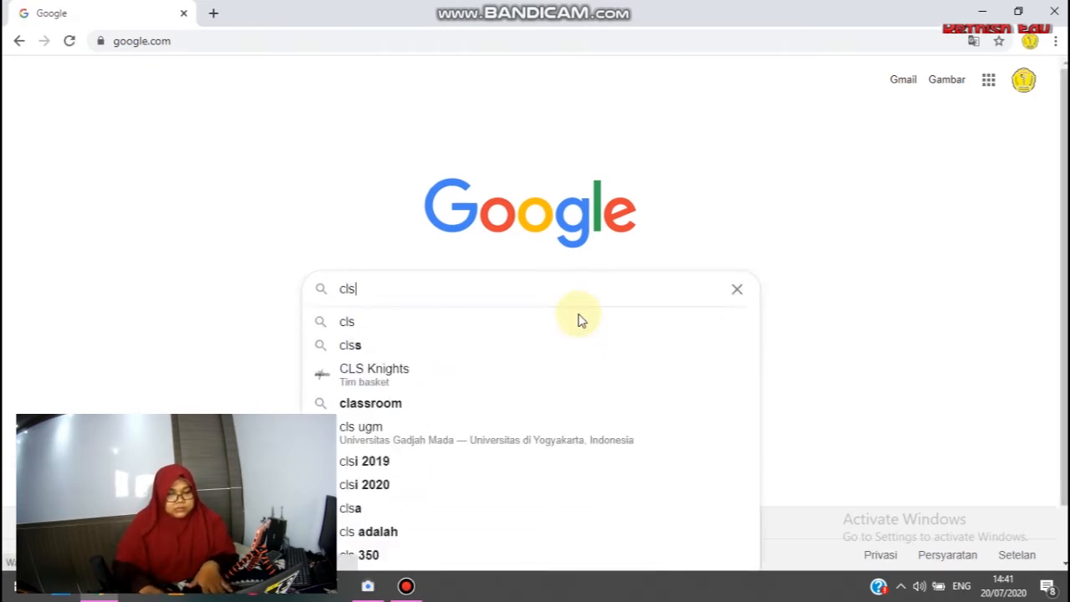
{"action": "key", "text": "BackSpace"}
{"action": "type", "text": "assroom"}
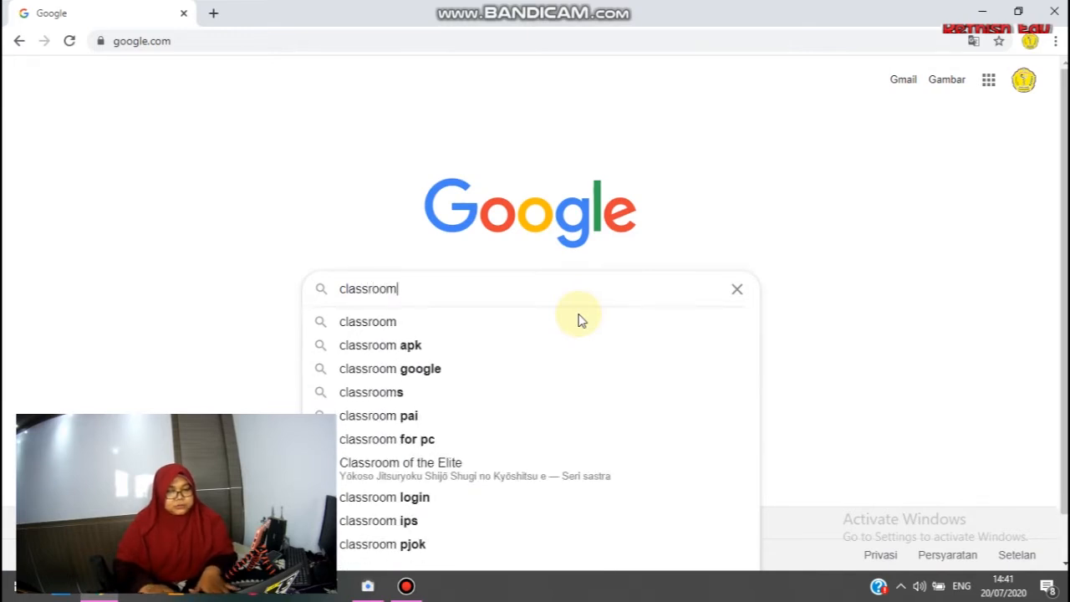
{"action": "key", "text": "Return"}
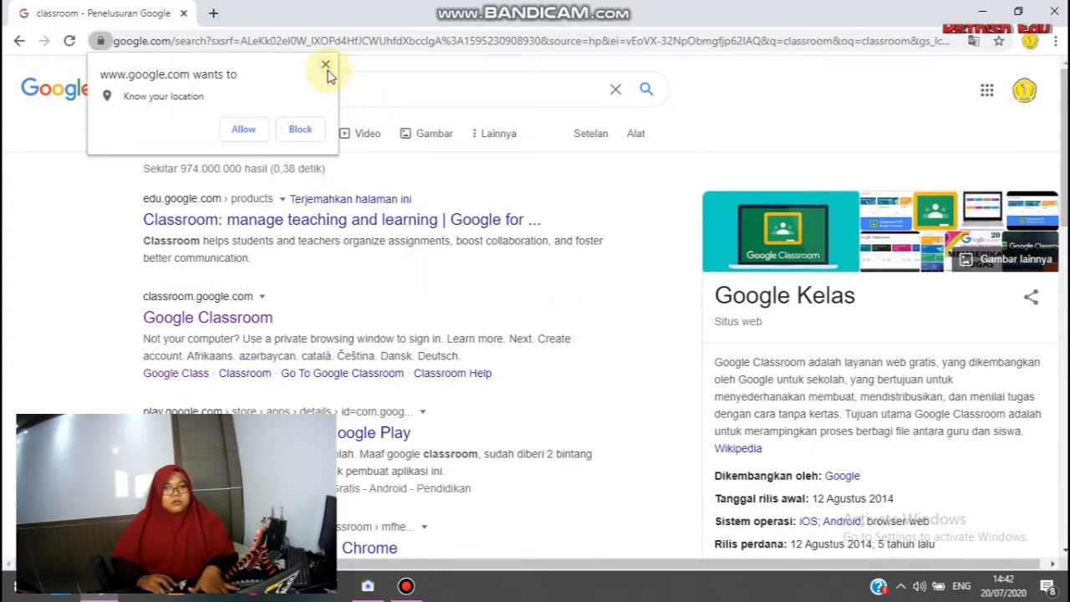
{"action": "left_click", "coordinate": [327, 69]}
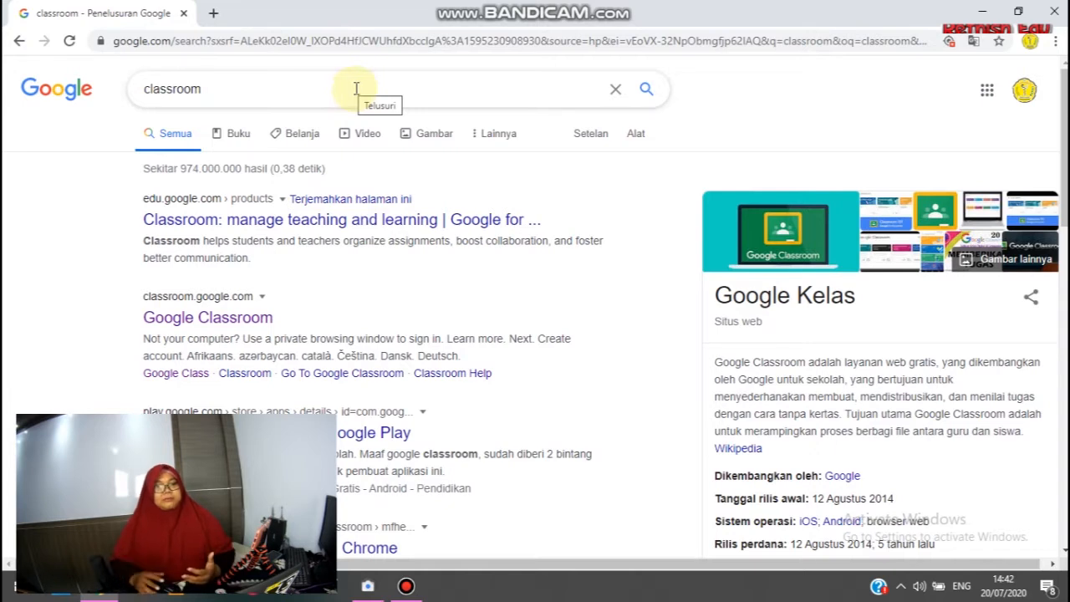
Open Google Classroom from the search results, switch to the last saved account in the list, and sign in with the account password.
{"action": "left_click", "coordinate": [188, 326]}
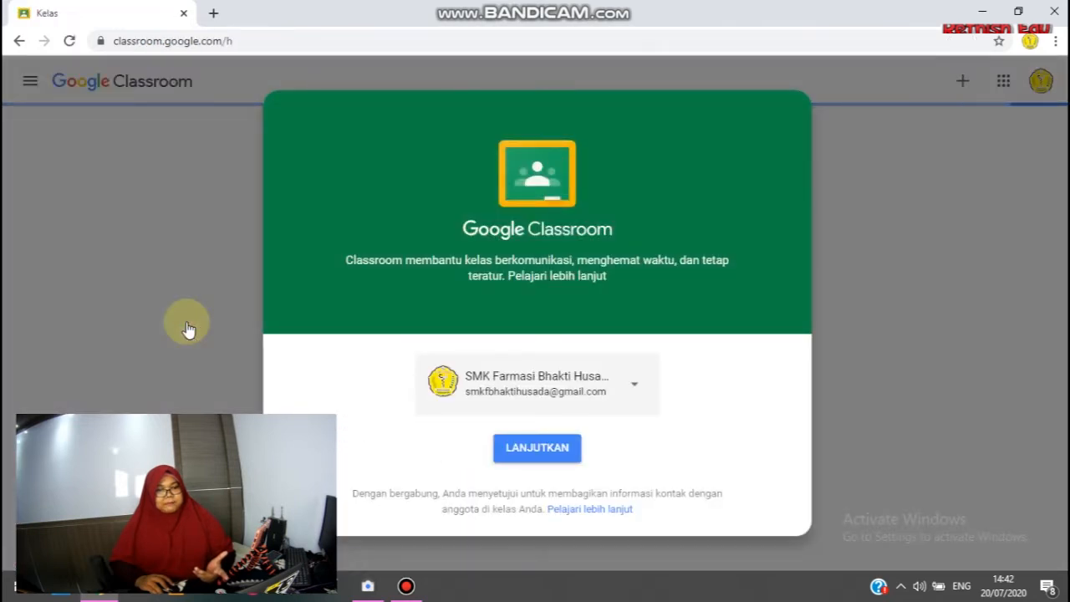
{"action": "left_click", "coordinate": [640, 382]}
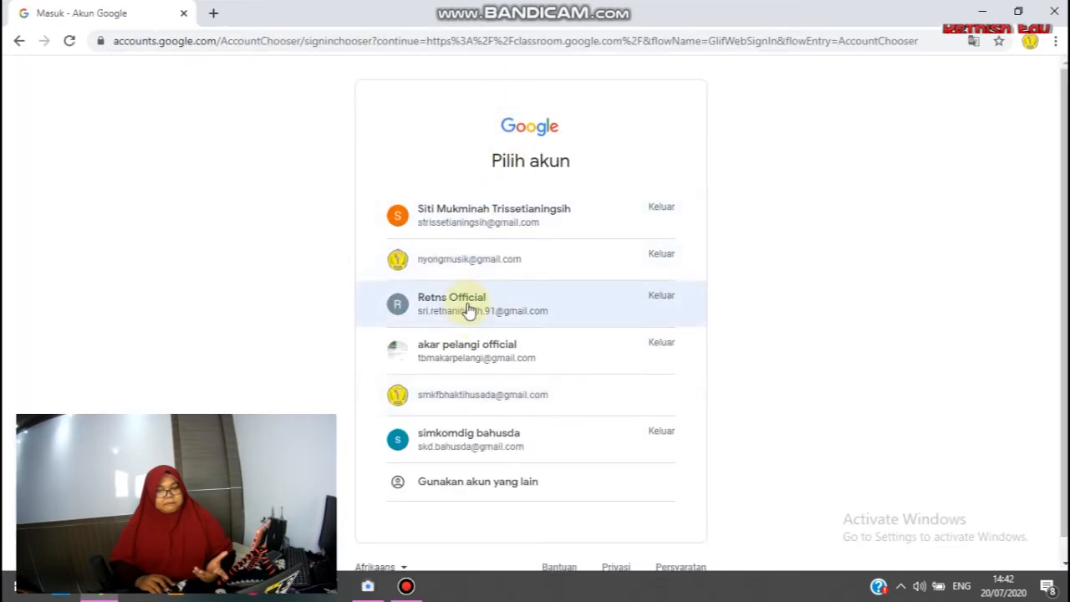
{"action": "left_click", "coordinate": [454, 448]}
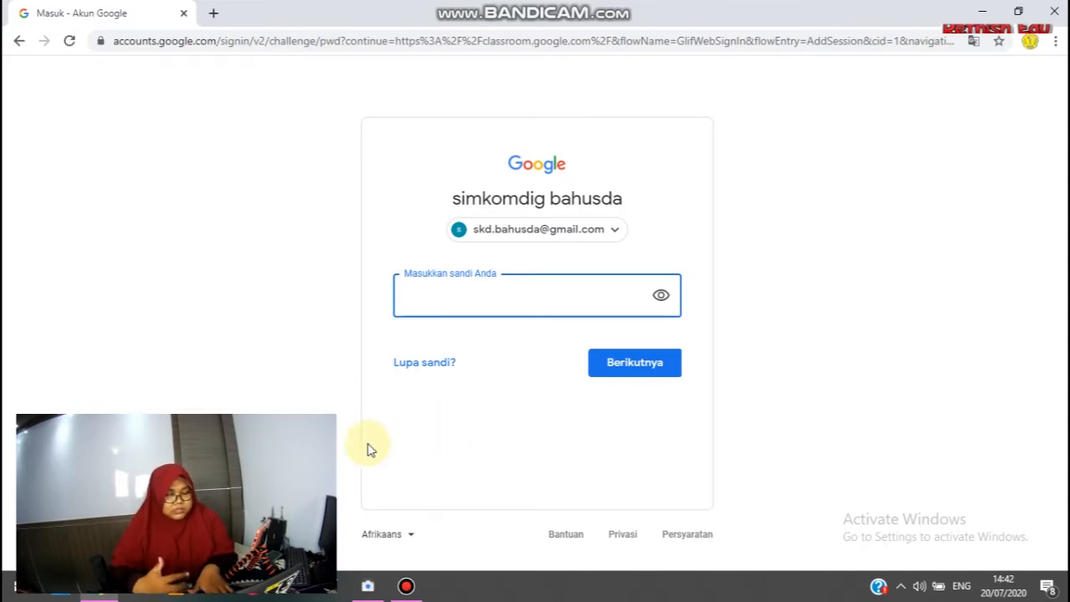
{"action": "type", "text": "•••••••••••"}
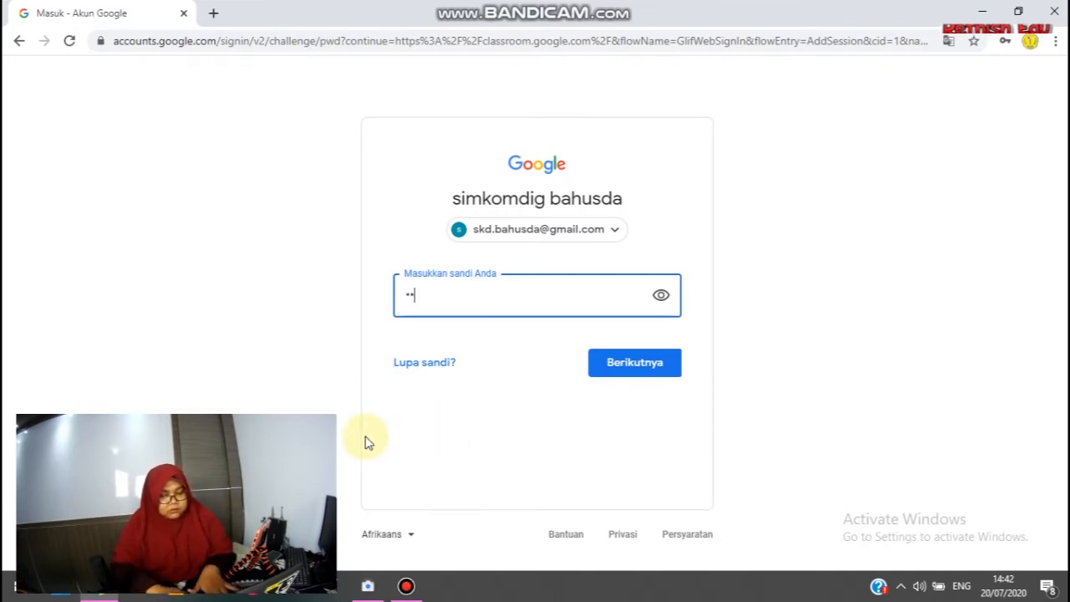
{"action": "type", "text": "••"}
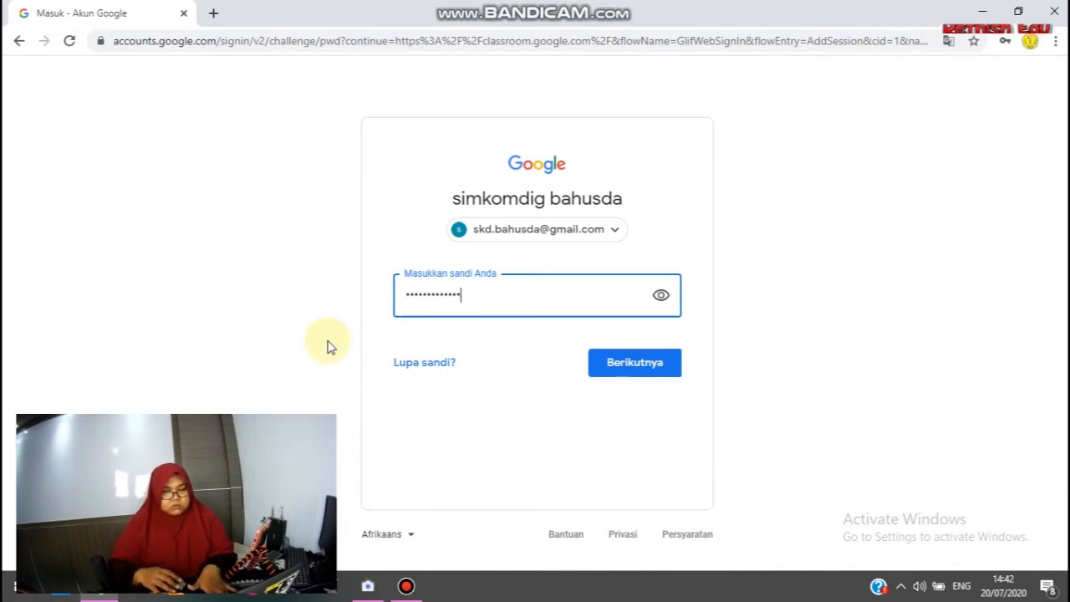
{"action": "left_click", "coordinate": [645, 368]}
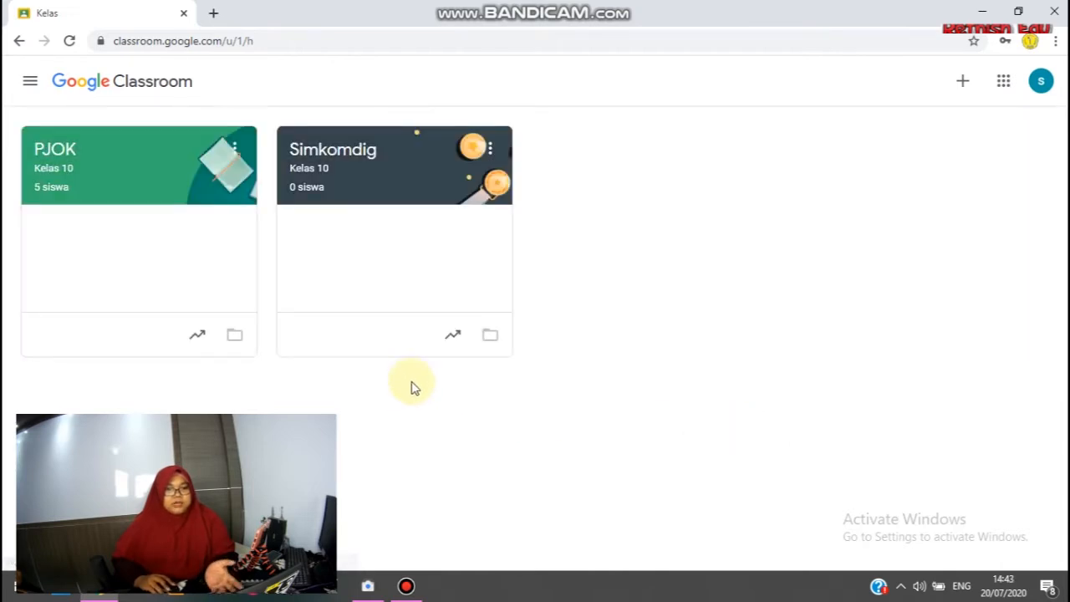
Open the Simkomdig class and dismiss the notice about moving posts to the top of its forum.
{"action": "left_click", "coordinate": [375, 185]}
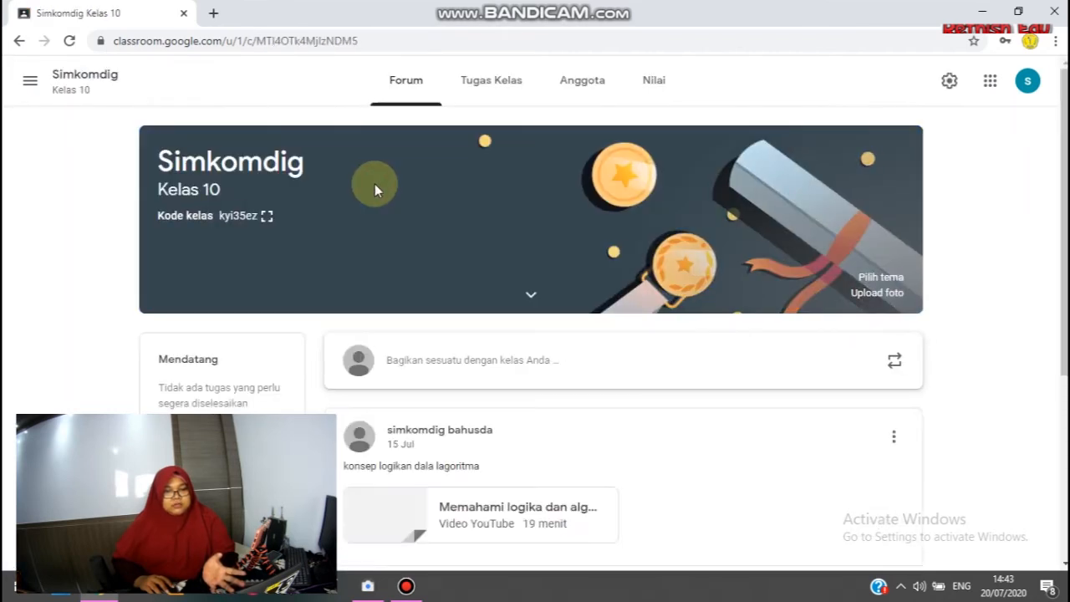
{"action": "scroll", "coordinate": [375, 184], "scroll_direction": "down", "scroll_amount": 4}
{"action": "right_click", "coordinate": [602, 361]}
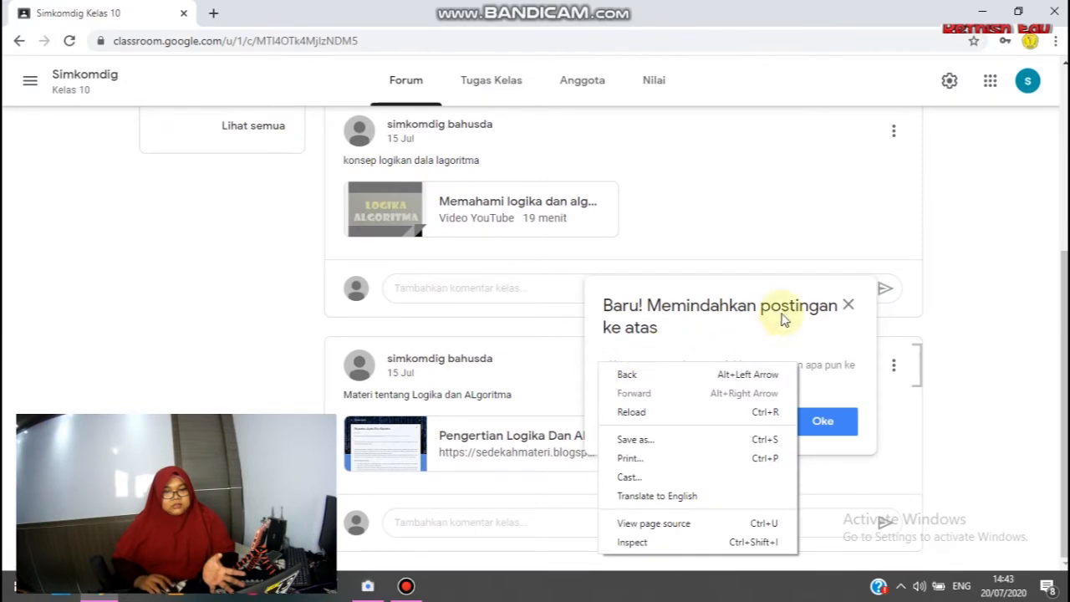
{"action": "left_click", "coordinate": [846, 306]}
{"action": "left_click", "coordinate": [846, 305]}
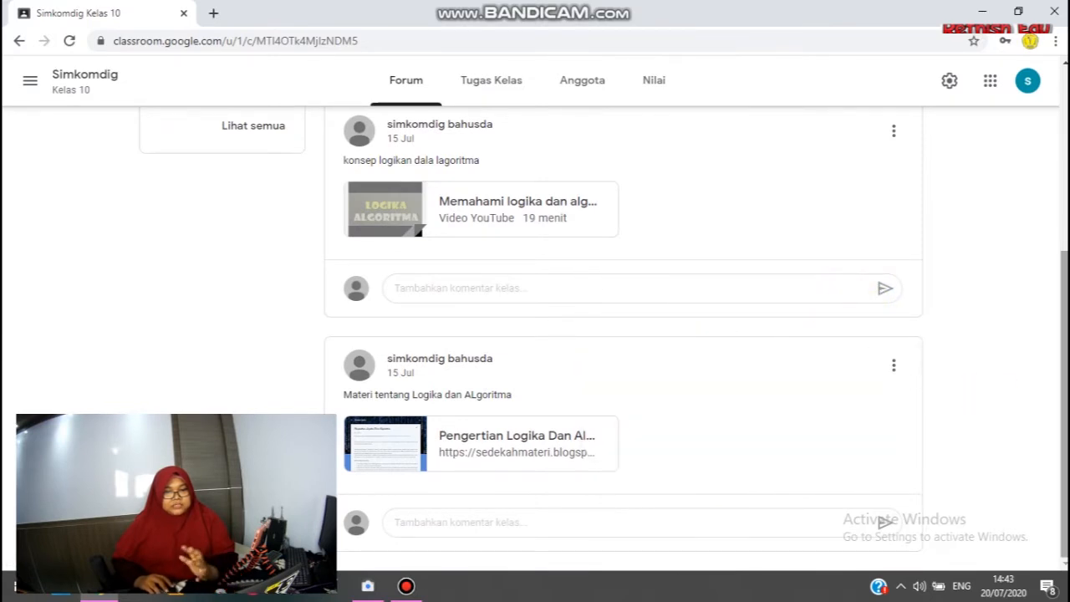
{"action": "scroll", "coordinate": [535, 334], "scroll_direction": "up", "scroll_amount": 4}
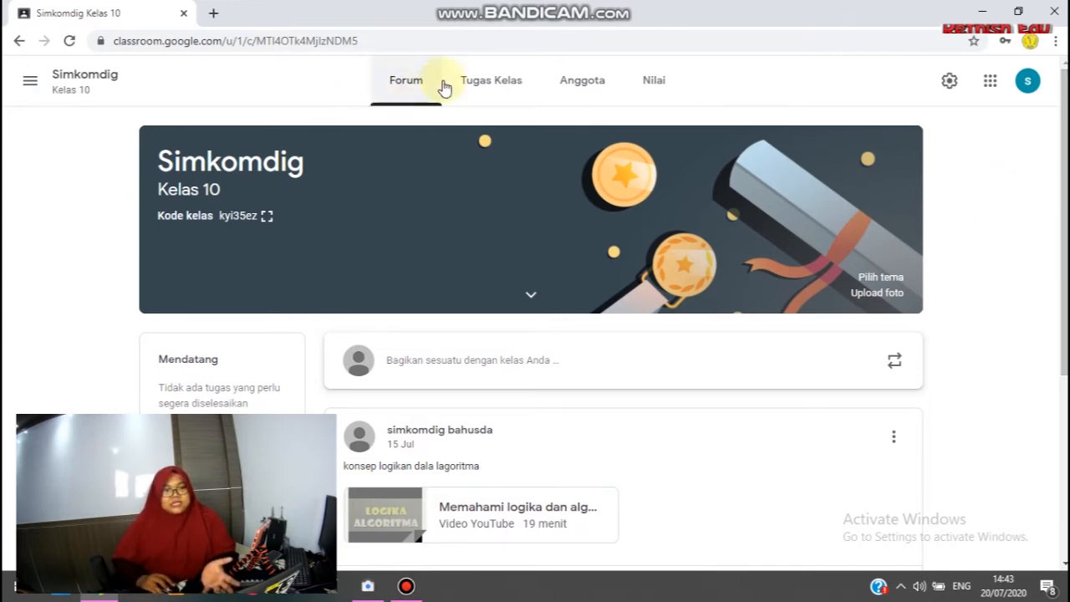
Create a new assignment (Tugas) in the Simkomdig classwork and title it "Tugas logika dan algoritma".
{"action": "left_click", "coordinate": [503, 93]}
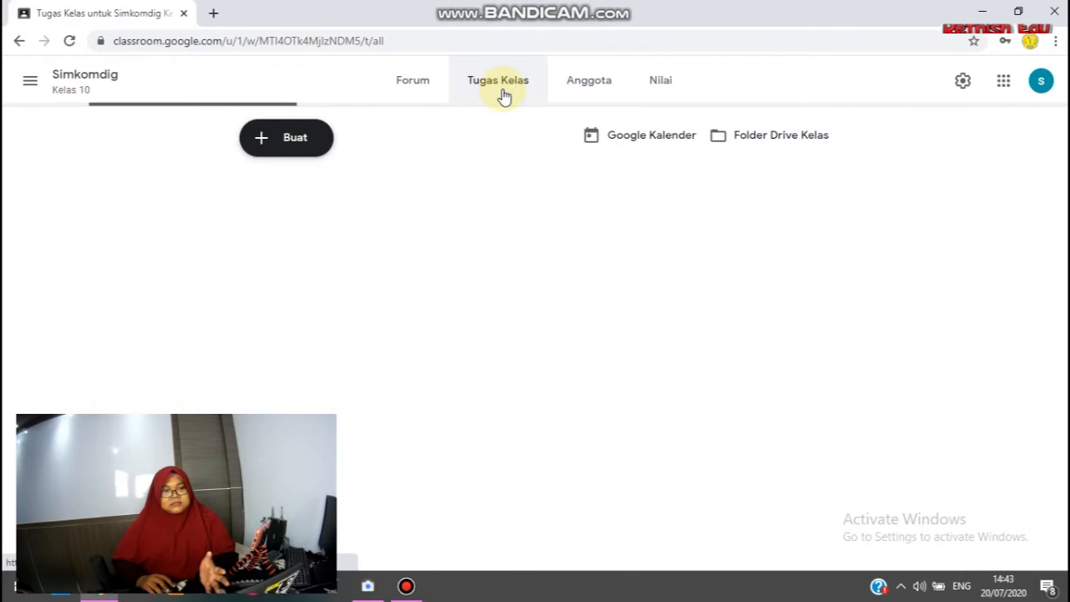
{"action": "left_click", "coordinate": [286, 152]}
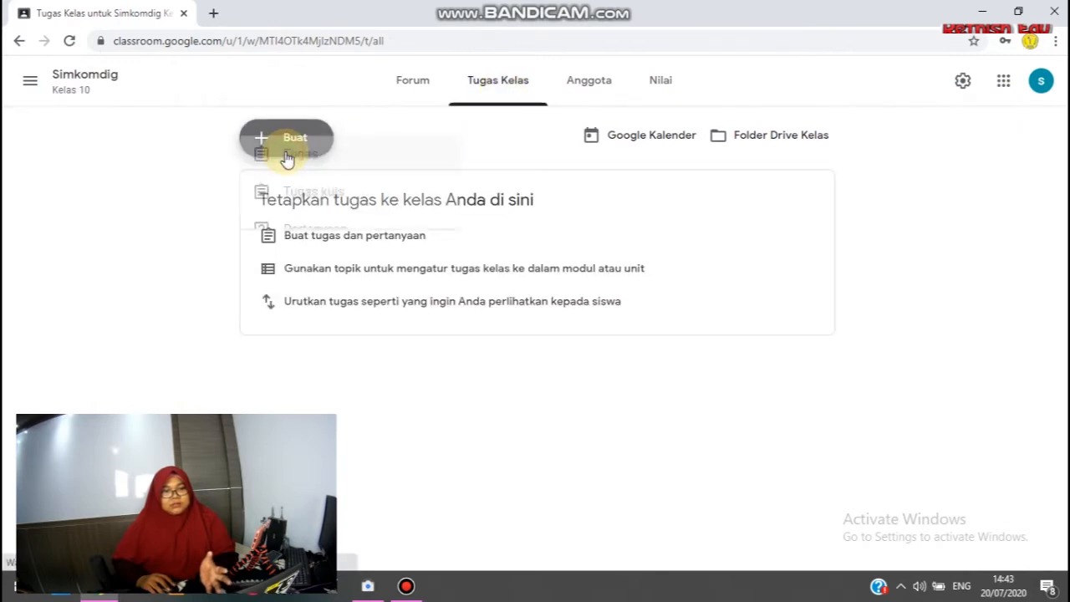
{"action": "left_click", "coordinate": [293, 202]}
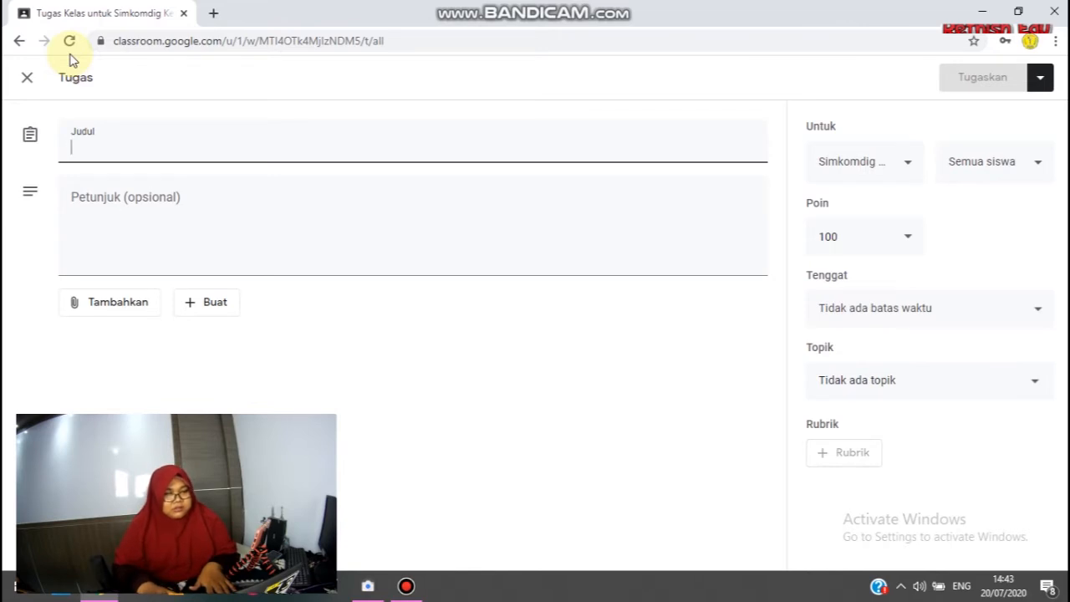
{"action": "type", "text": "Tufa"}
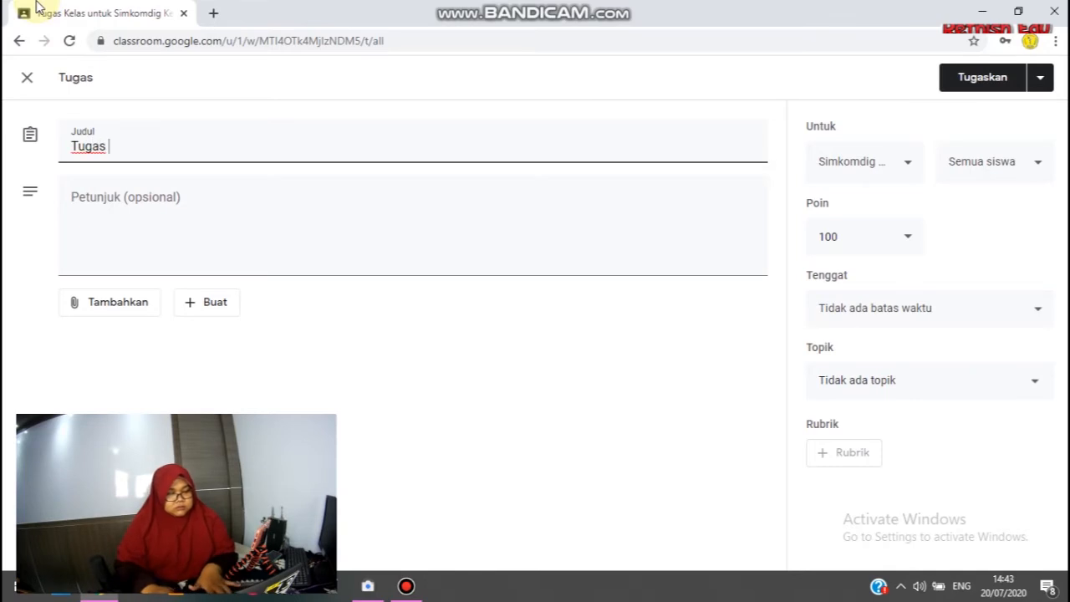
{"action": "type", "text": "dan algoritma"}
Enter the first question in the assignment instructions: "1. Apa yang dimaksud dengan logika dan algortima?".
{"action": "left_click", "coordinate": [179, 202]}
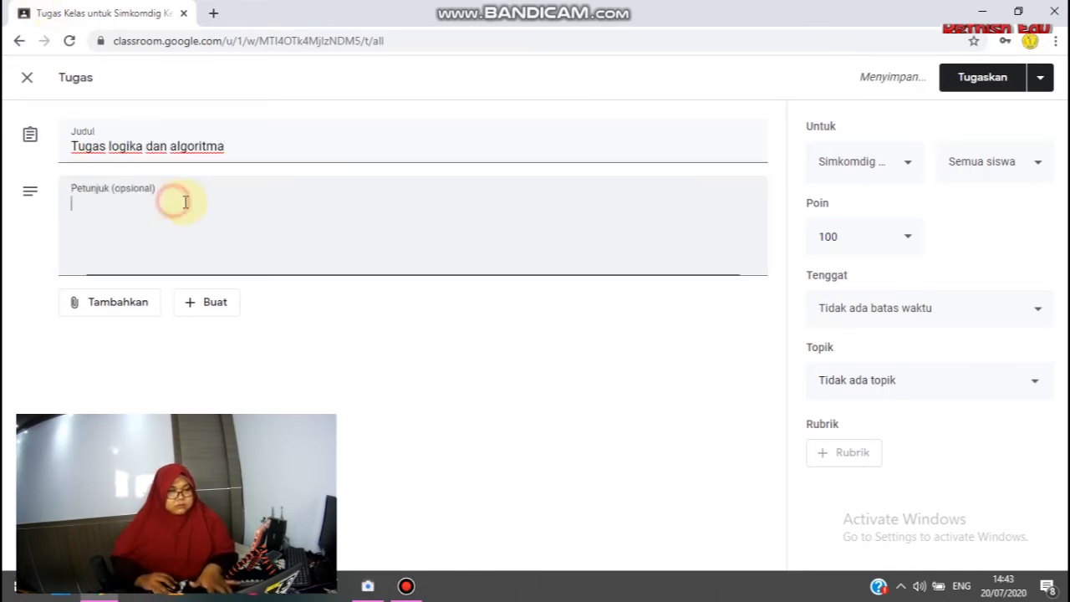
{"action": "type", "text": "1."}
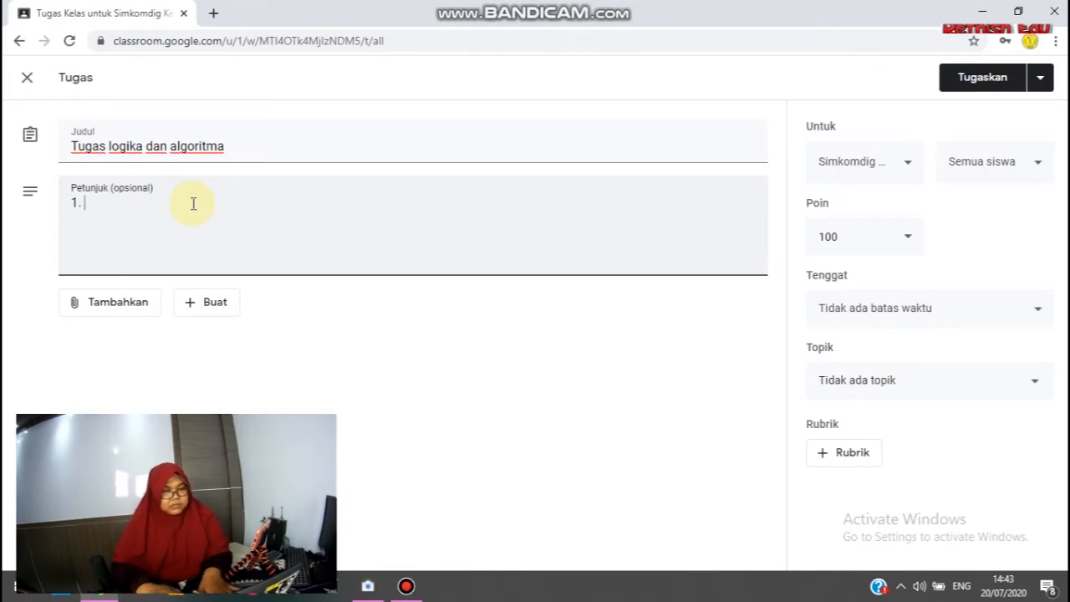
{"action": "type", "text": " B"}
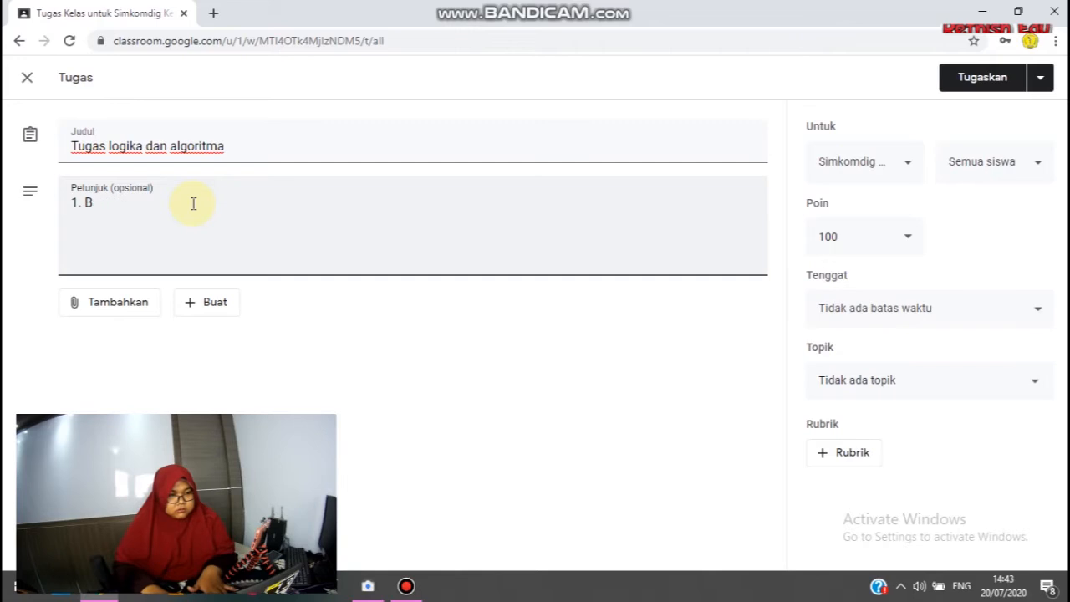
{"action": "type", "text": "agyang dimaksud"}
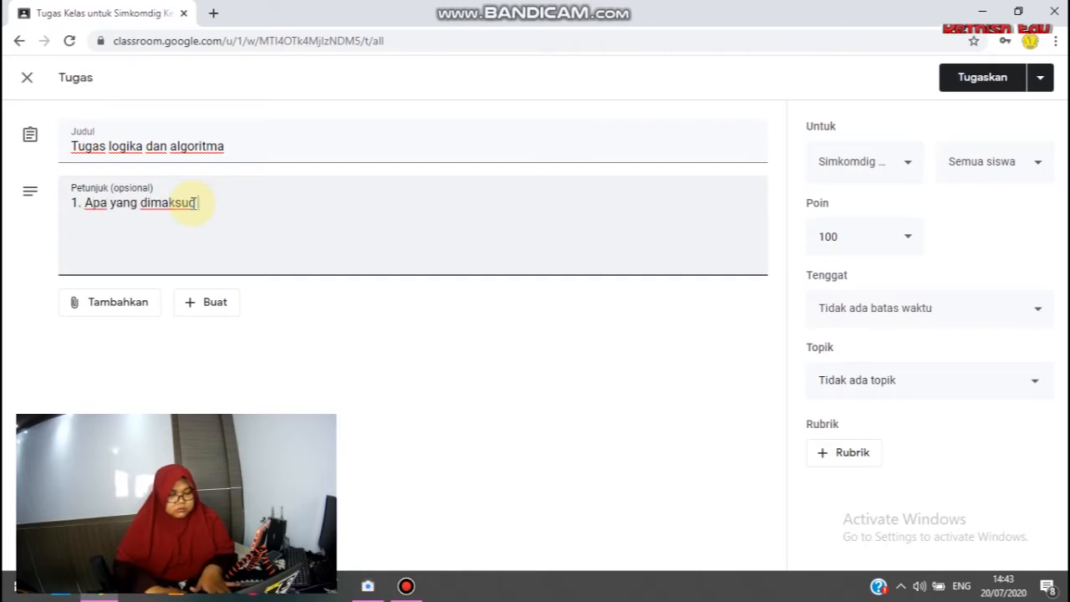
{"action": "type", "text": " dengan lo"}
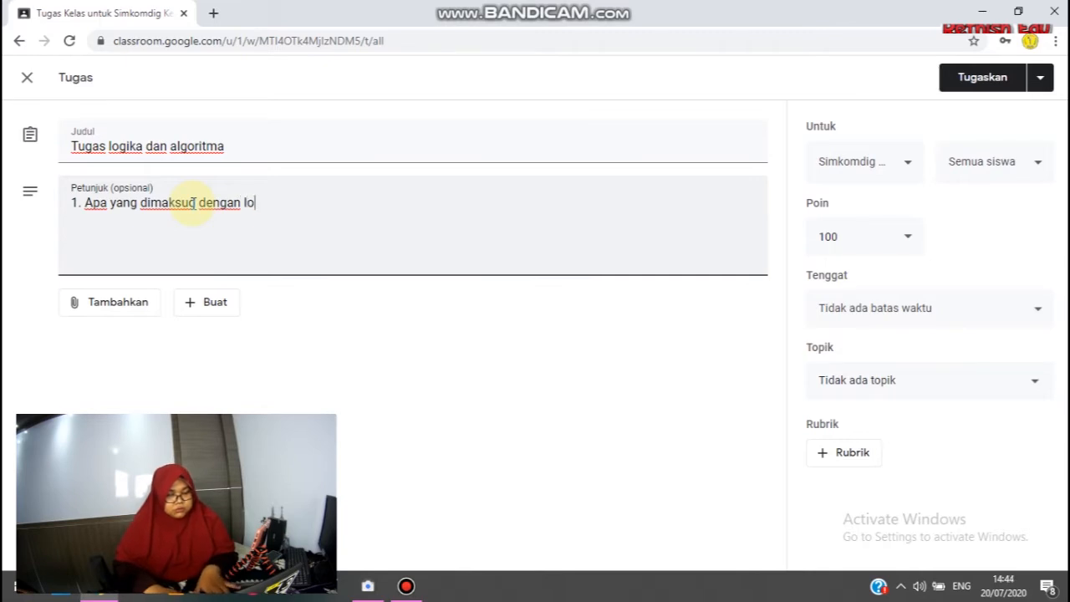
{"action": "type", "text": "gika dan algortima?"}
Add the second question on a new line of the instructions: "2. Jelaskan contoh algoritma dalam kehidupan sehari-hari!".
{"action": "key", "text": "Return"}
{"action": "type", "text": "2. Jelask"}
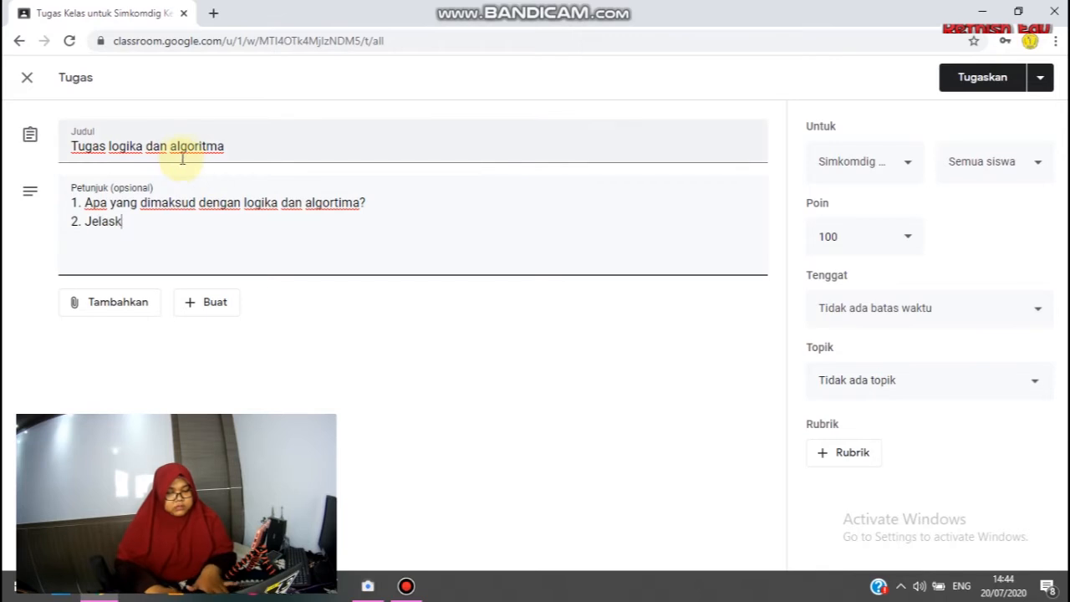
{"action": "type", "text": "an contoh algoritma dan"}
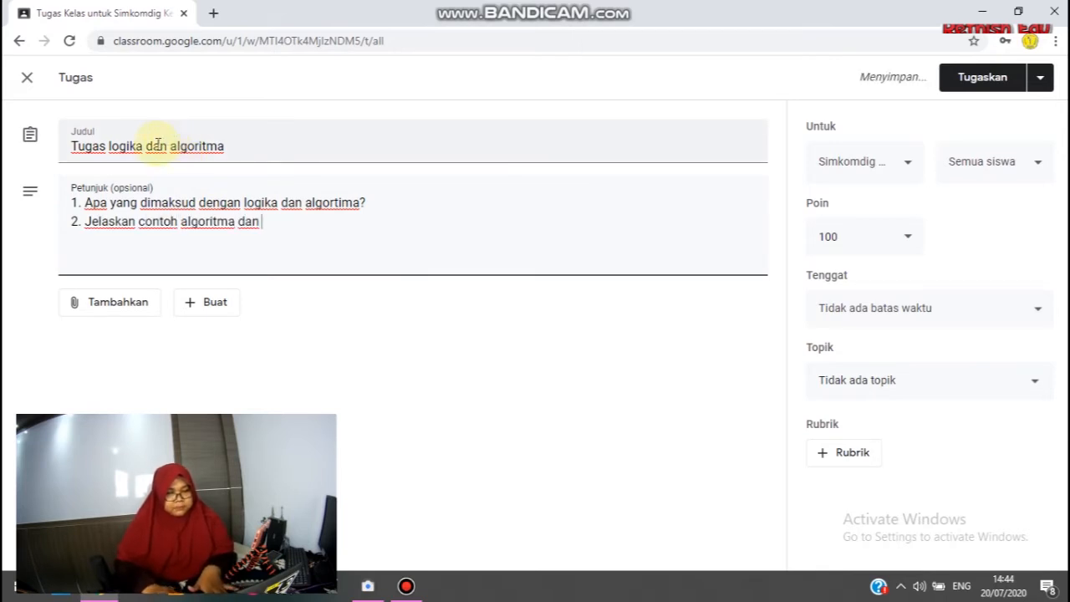
{"action": "key", "text": "BackSpace"}
{"action": "key", "text": "BackSpace"}
{"action": "key", "text": "BackSpace"}
{"action": "key", "text": "BackSpace"}
{"action": "key", "text": "BackSpace"}
{"action": "key", "text": "BackSpace"}
{"action": "key", "text": "BackSpace"}
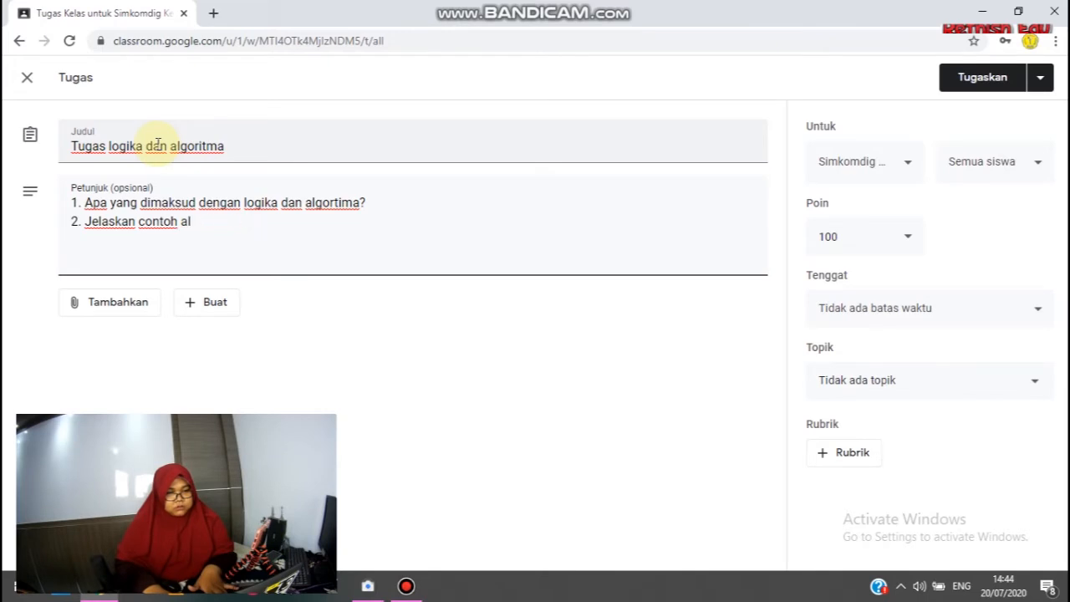
{"action": "type", "text": "lgoritma d"}
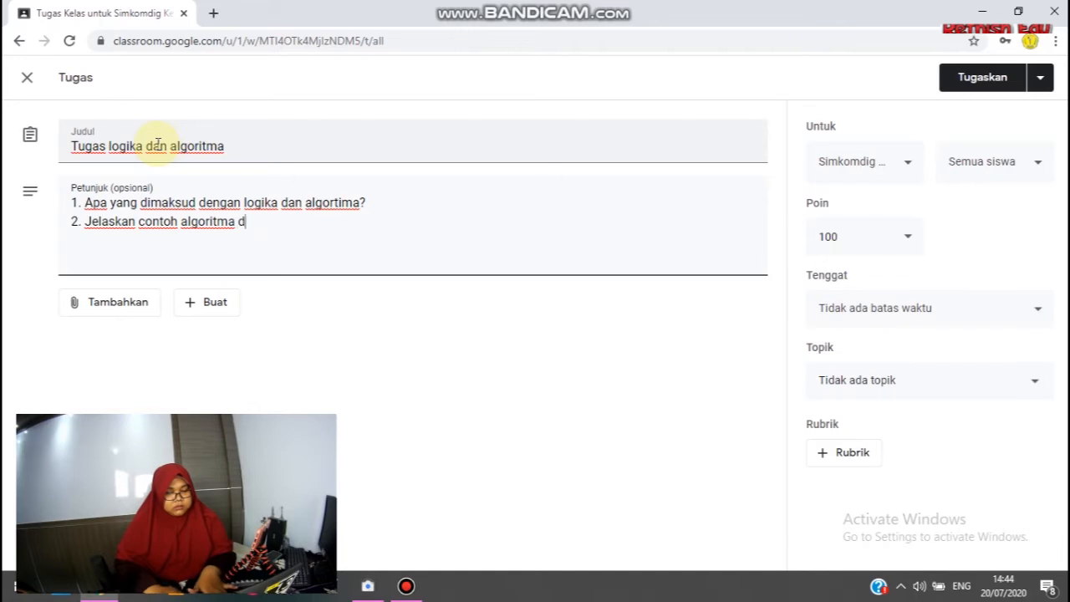
{"action": "type", "text": "alam kehidupan sehari-hari! "}
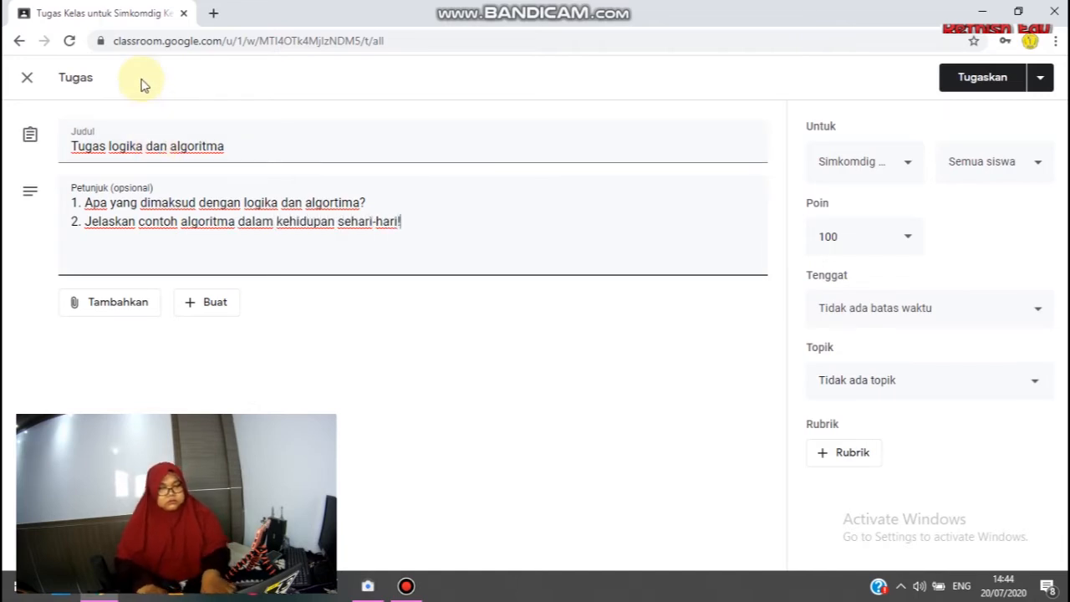
{"action": "type", "text": "3"}
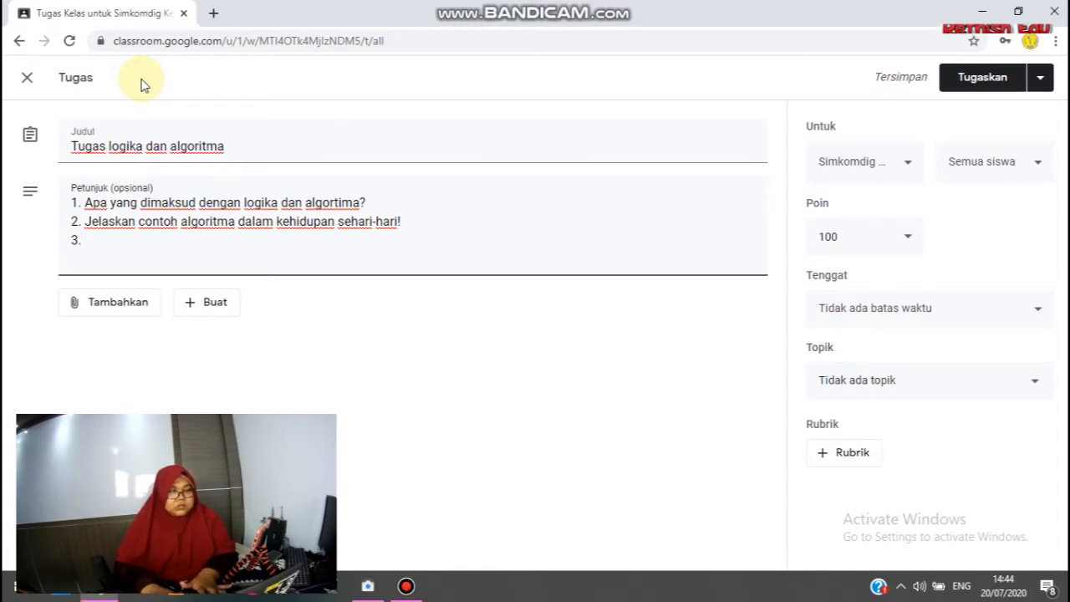
Add the third question to the assignment instructions: "3. Jelaskan konsep logika algoritma!".
{"action": "type", "text": ". K"}
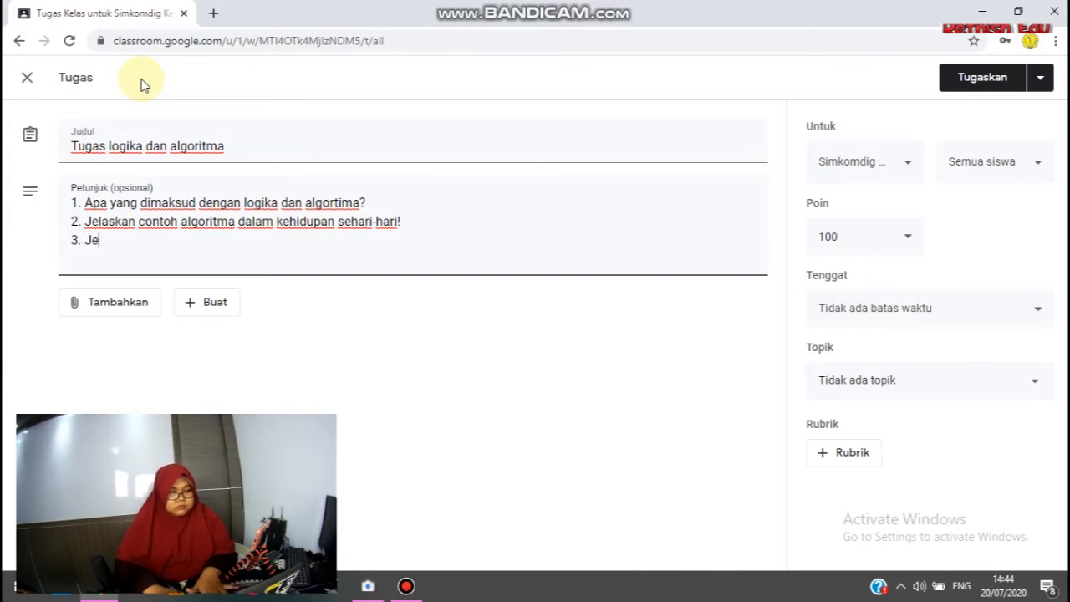
{"action": "type", "text": "elaskan ko"}
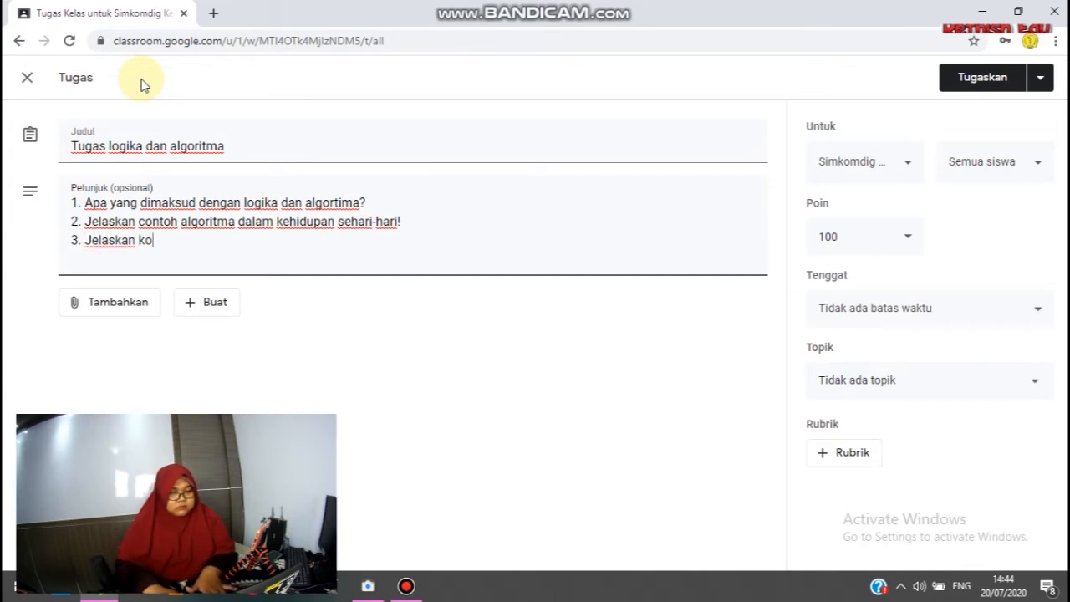
{"action": "type", "text": "nsep logika algoritma!"}
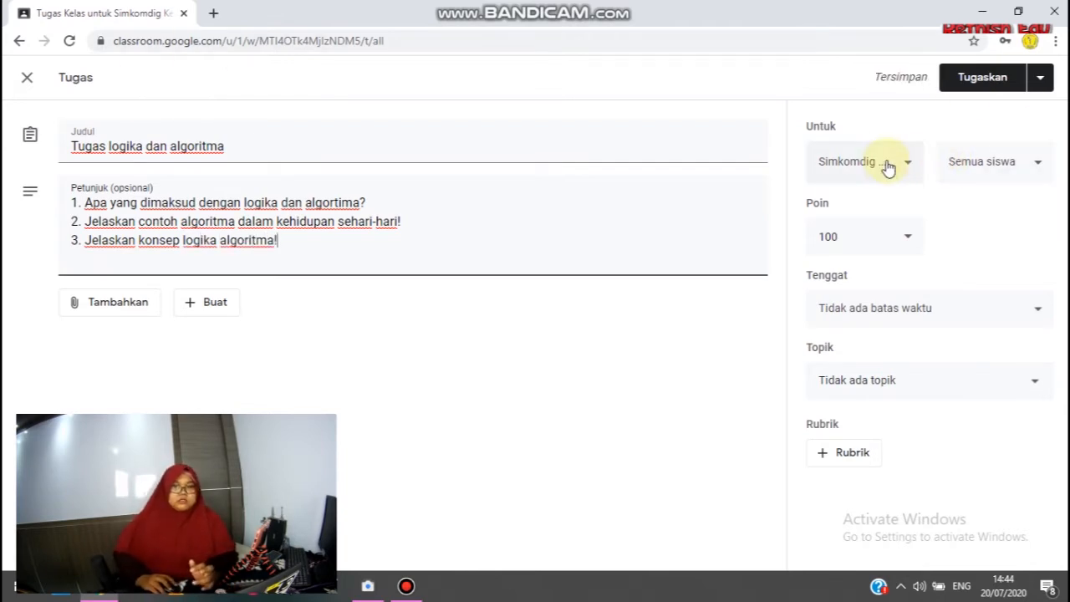
Review the class and student recipient options available for the assignment.
{"action": "left_click", "coordinate": [884, 163]}
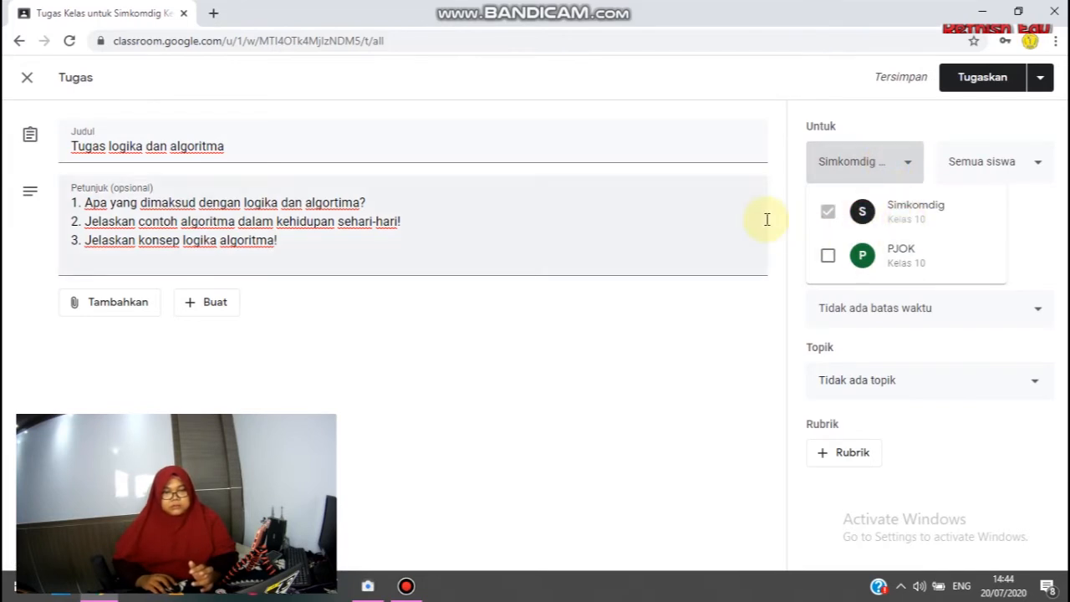
{"action": "left_click", "coordinate": [1050, 189]}
{"action": "left_click", "coordinate": [1041, 162]}
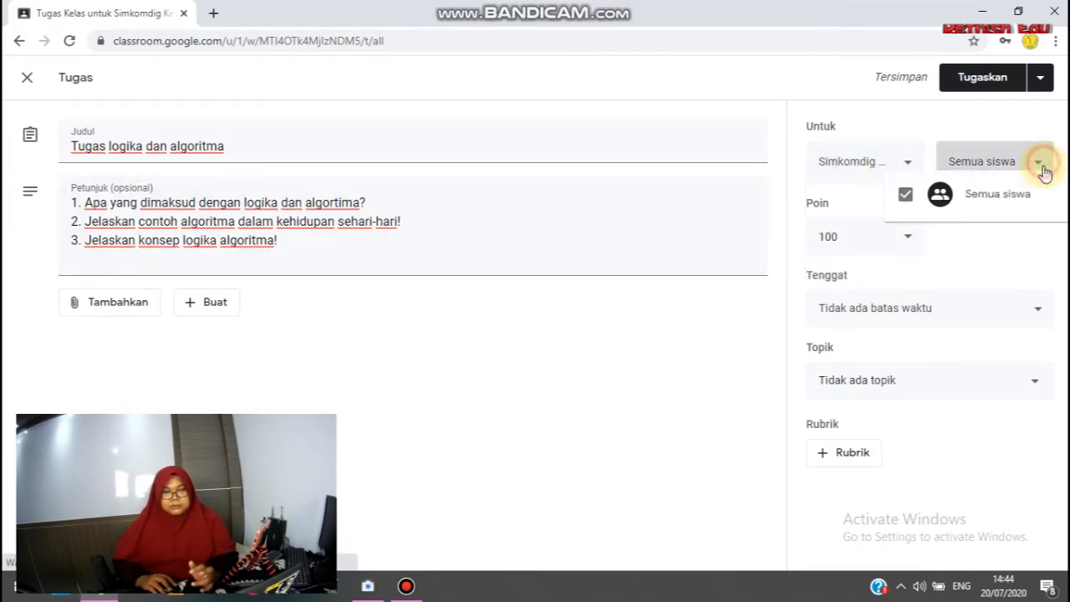
{"action": "left_click", "coordinate": [898, 162]}
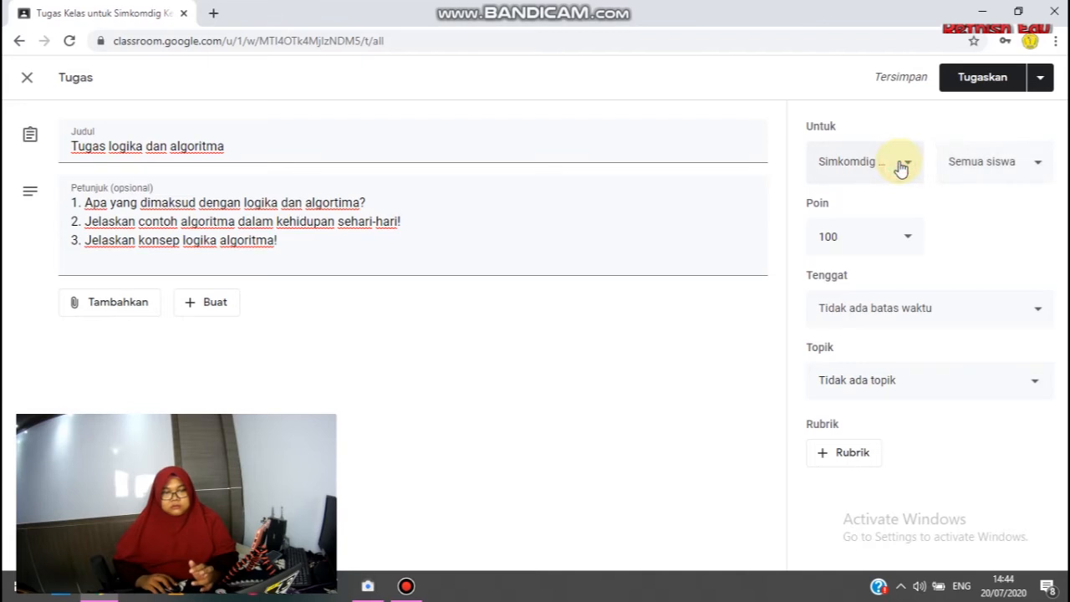
Try adding the PJOK class to the assignment's recipients and remove it again, leaving only Simkomdig selected.
{"action": "left_click", "coordinate": [909, 167]}
{"action": "left_click", "coordinate": [827, 255]}
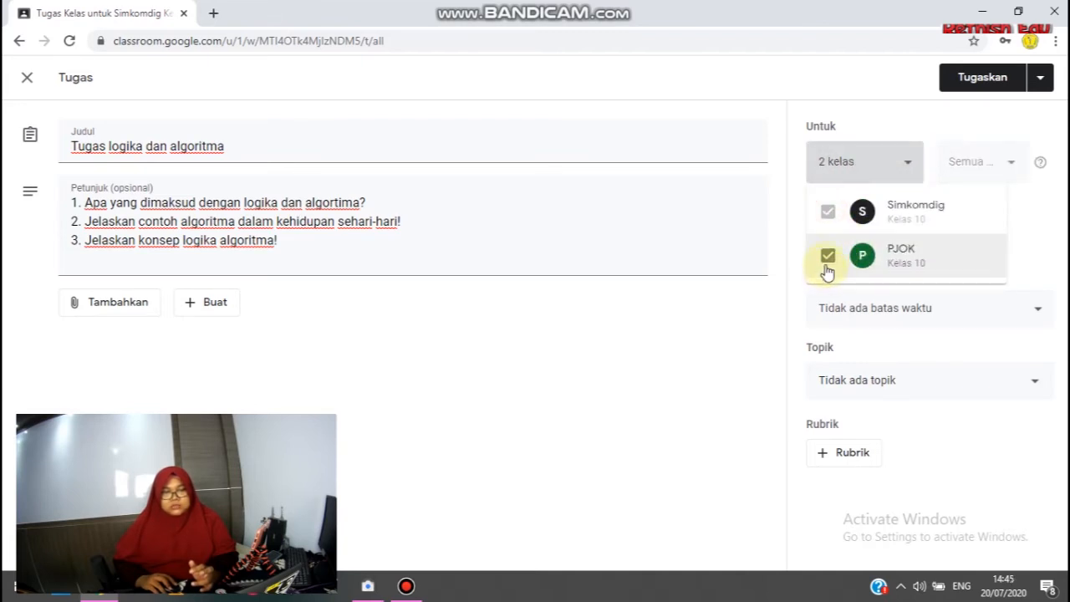
{"action": "left_click", "coordinate": [827, 255]}
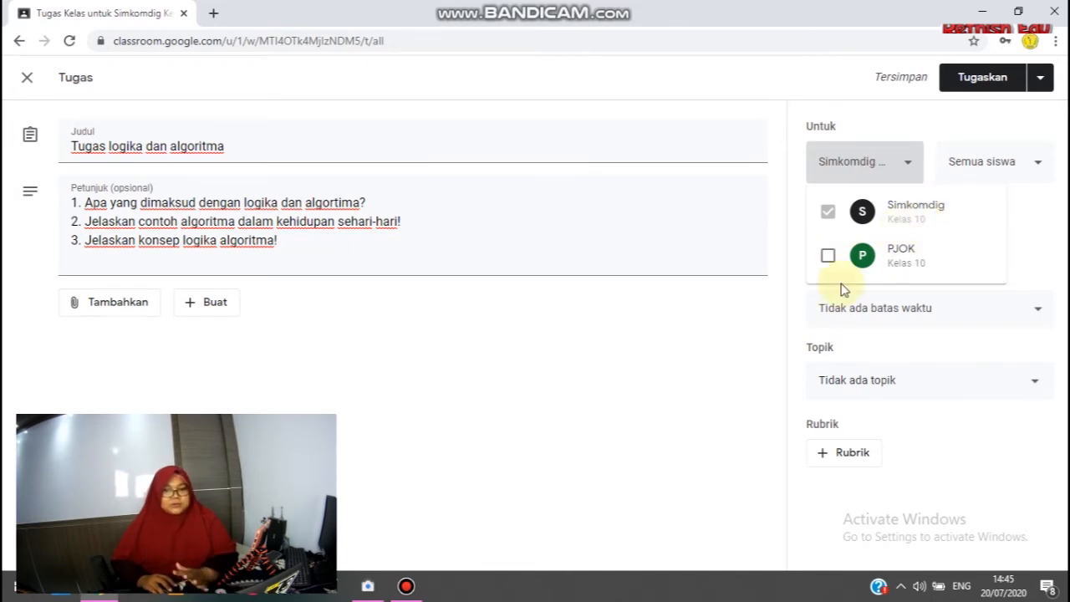
{"action": "left_click", "coordinate": [1034, 237]}
Check the grading options, keep the assignment at 100 points, and post it to all Simkomdig students.
{"action": "left_click", "coordinate": [904, 241]}
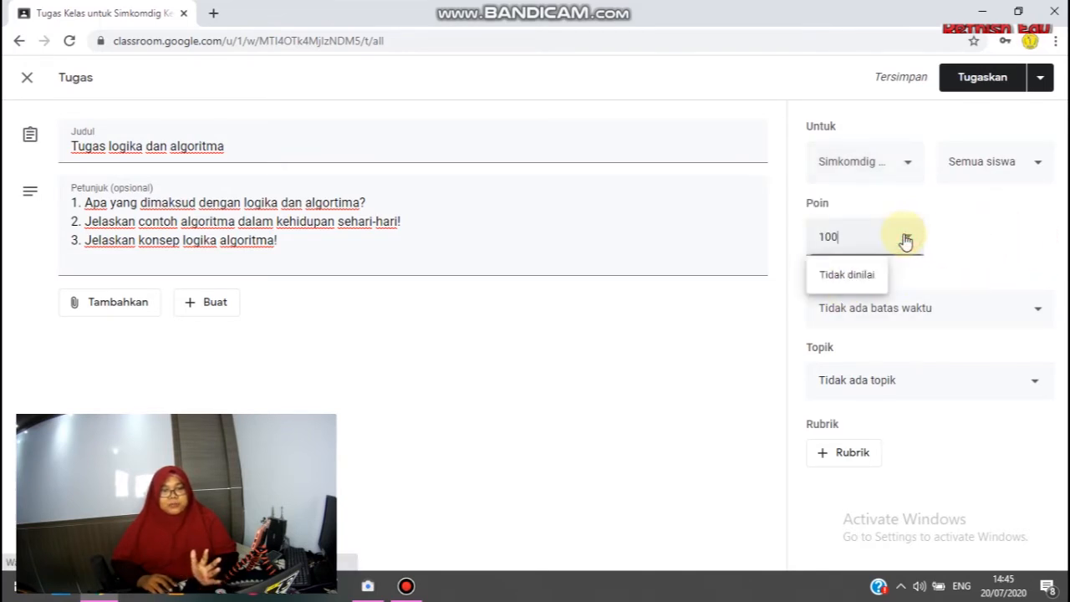
{"action": "left_click", "coordinate": [1000, 236]}
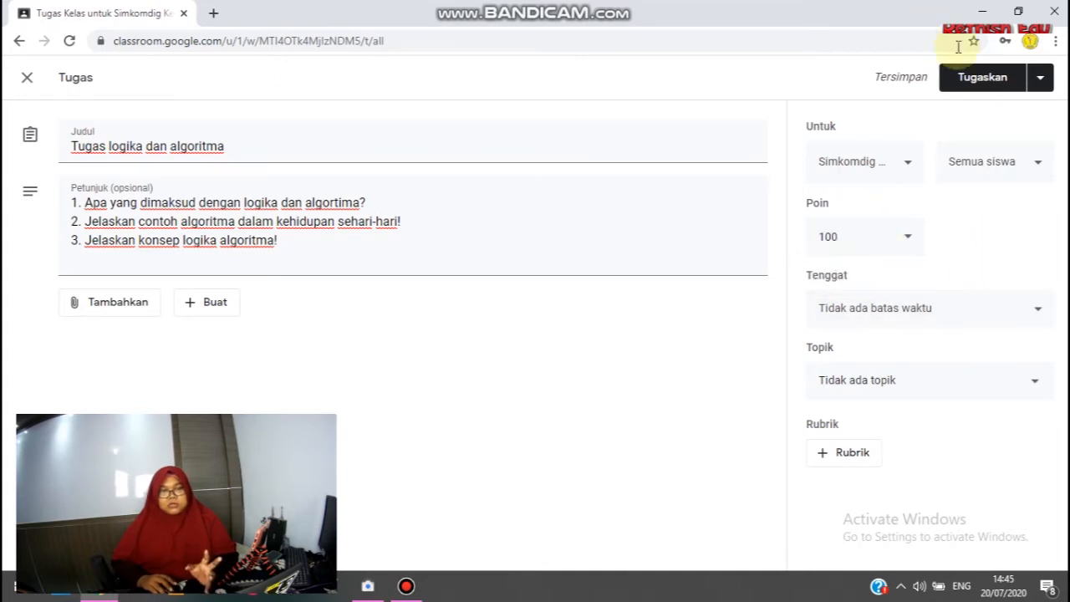
{"action": "left_click", "coordinate": [968, 87]}
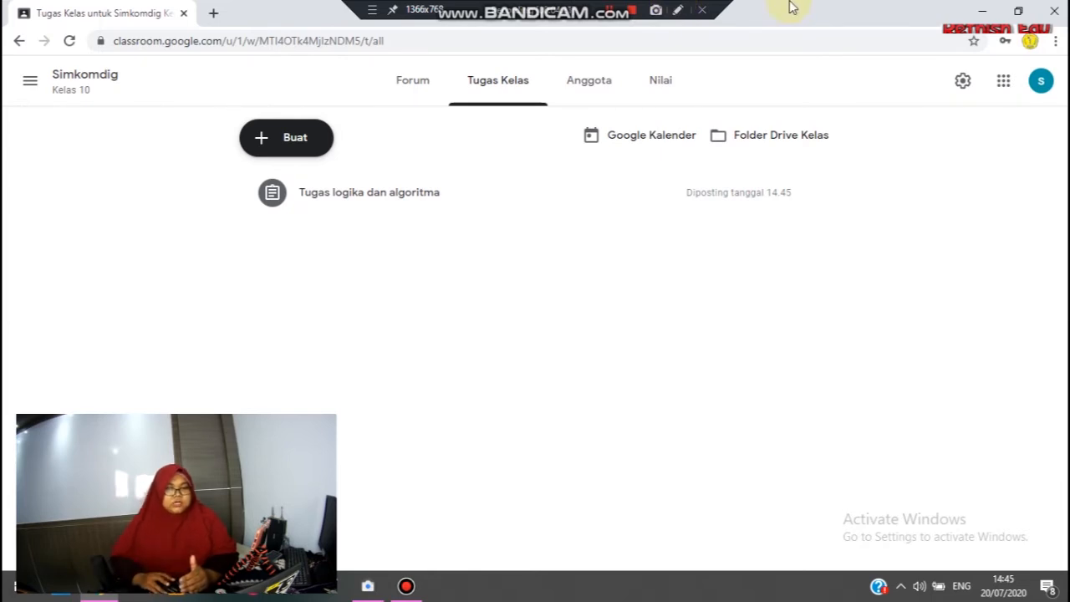
Find the posted "Tugas logika dan algoritma" entry in the class forum and view its student work.
{"action": "left_click", "coordinate": [408, 79]}
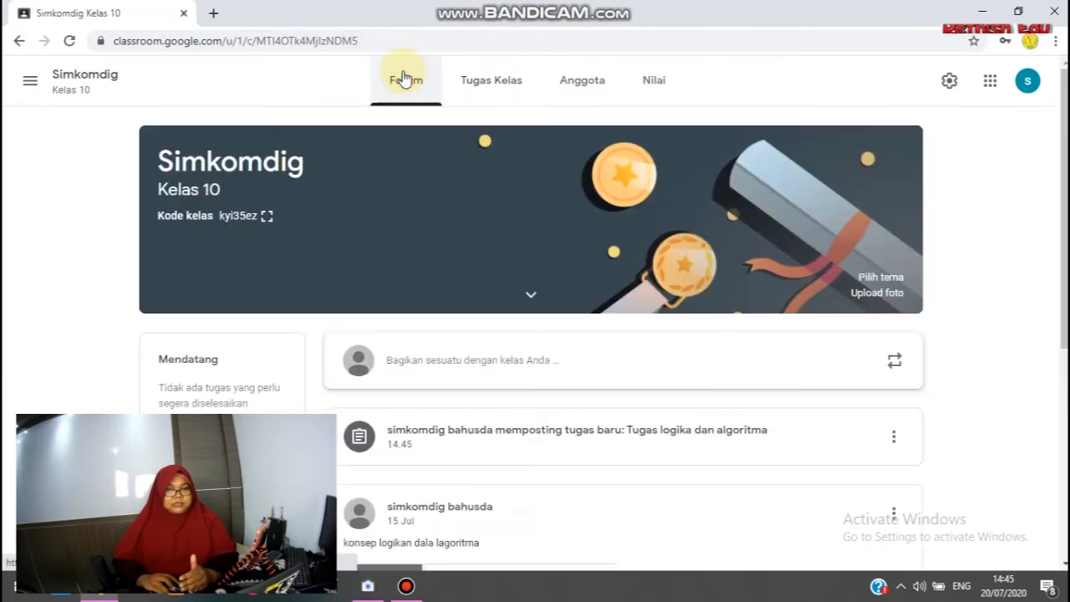
{"action": "scroll", "coordinate": [535, 452], "scroll_direction": "down", "scroll_amount": 3}
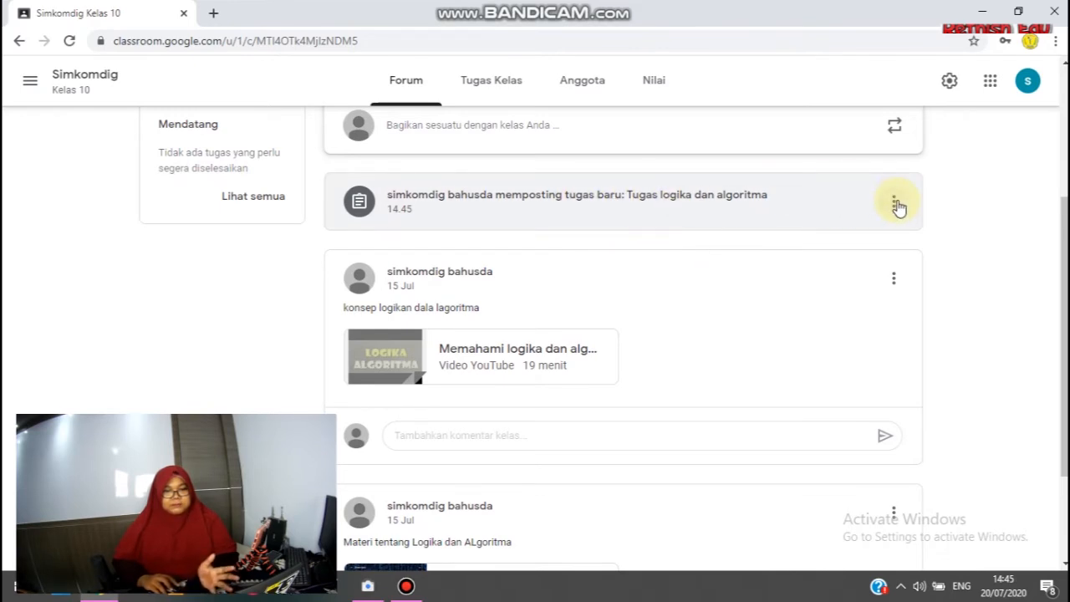
{"action": "left_click", "coordinate": [872, 203]}
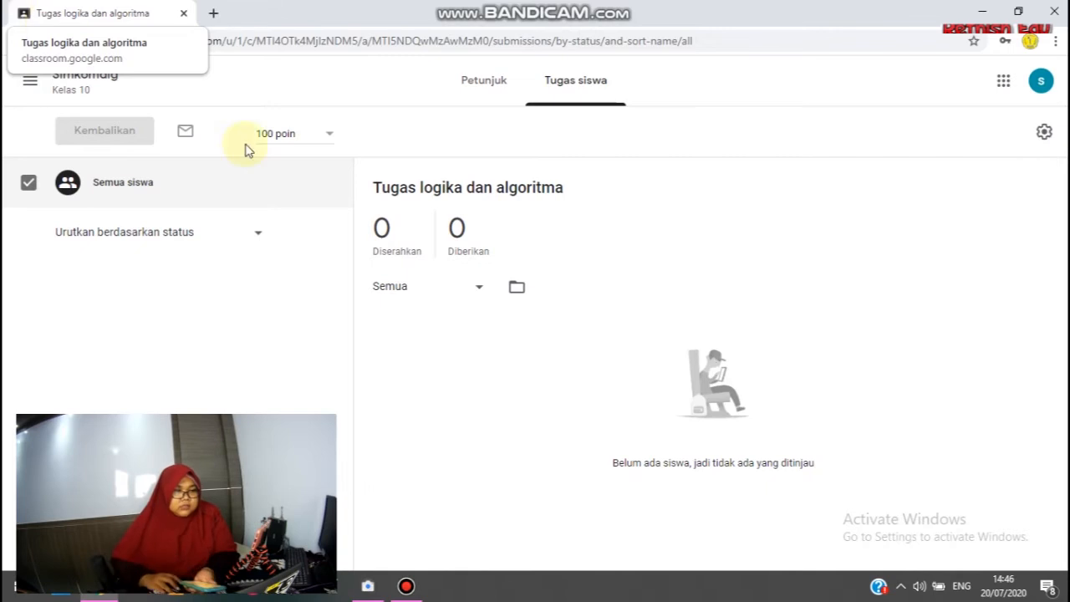
Return to the Simkomdig class forum and highlight the class code in the header banner.
{"action": "left_click", "coordinate": [71, 75]}
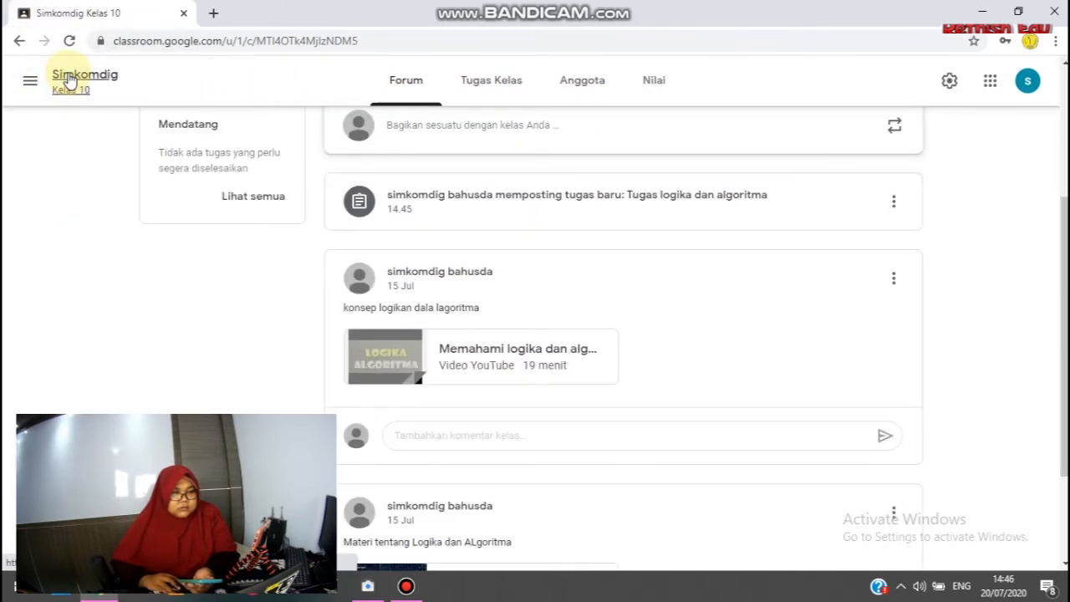
{"action": "scroll", "coordinate": [284, 308], "scroll_direction": "up", "scroll_amount": 3}
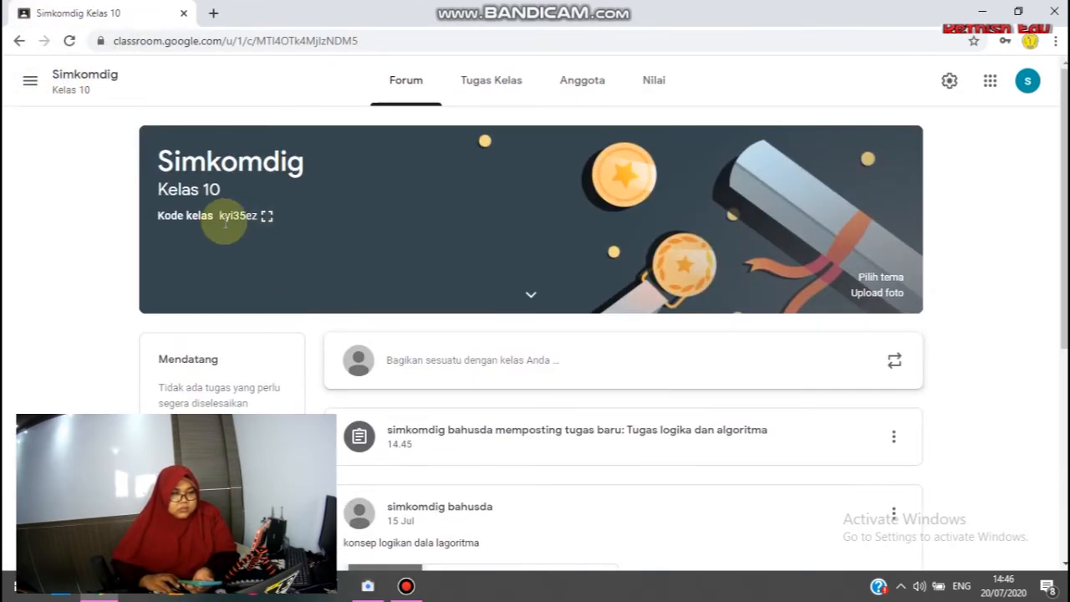
{"action": "left_click_drag", "start_coordinate": [220, 215], "coordinate": [259, 216]}
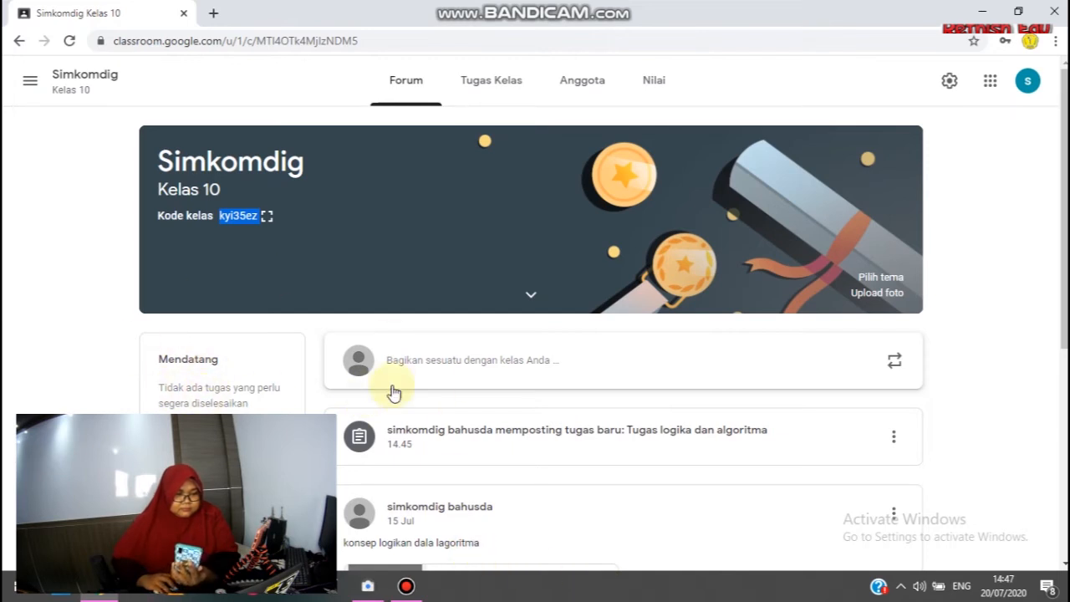
{"action": "left_click", "coordinate": [19, 590]}
{"action": "left_click", "coordinate": [8, 595]}
{"action": "left_click", "coordinate": [12, 595]}
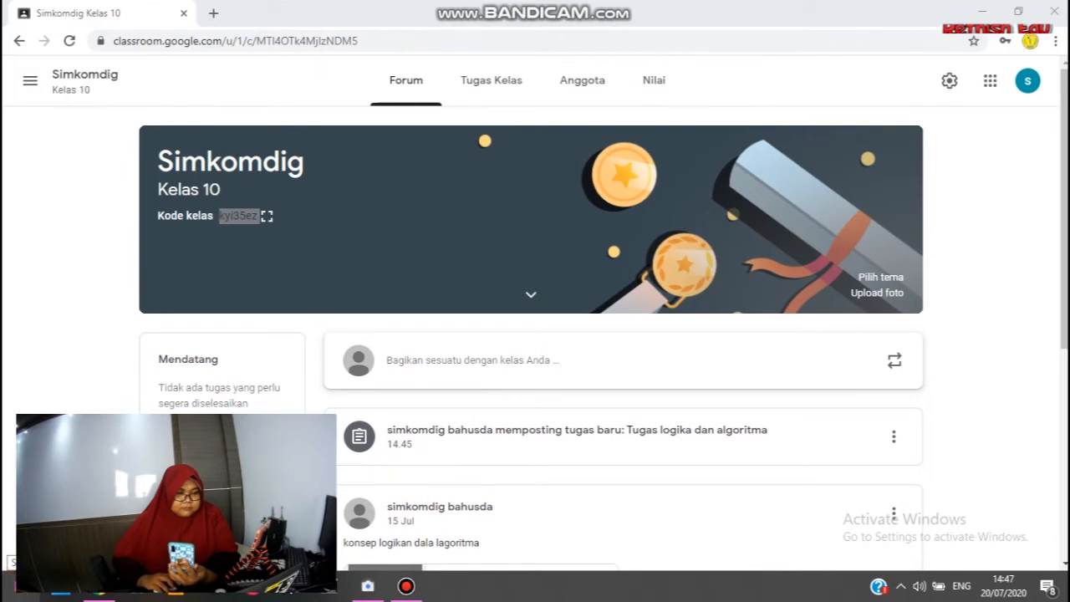
{"action": "left_click", "coordinate": [12, 594]}
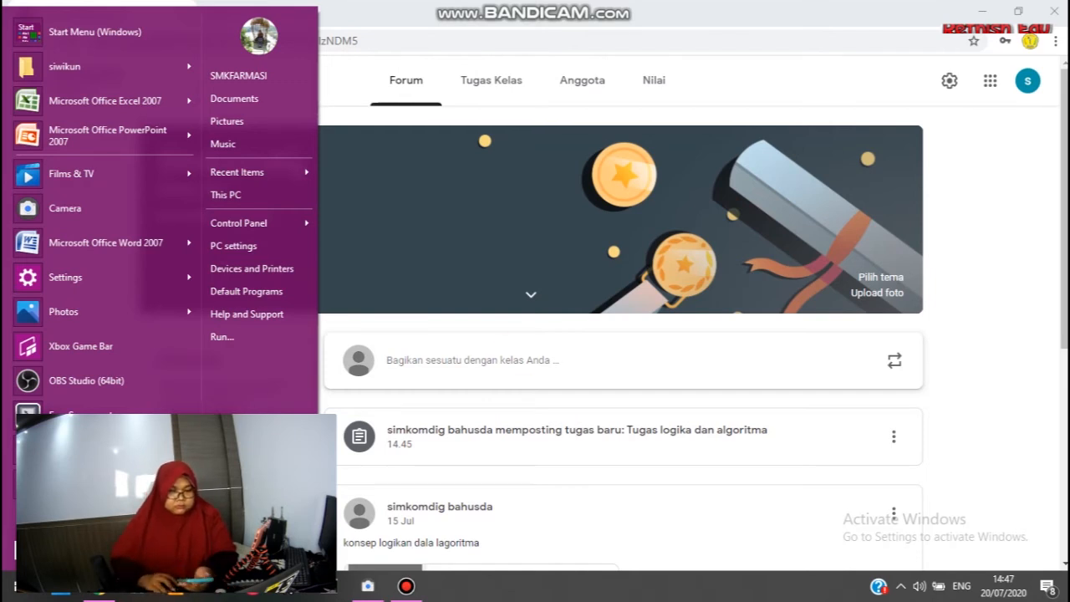
{"action": "left_click", "coordinate": [1009, 365]}
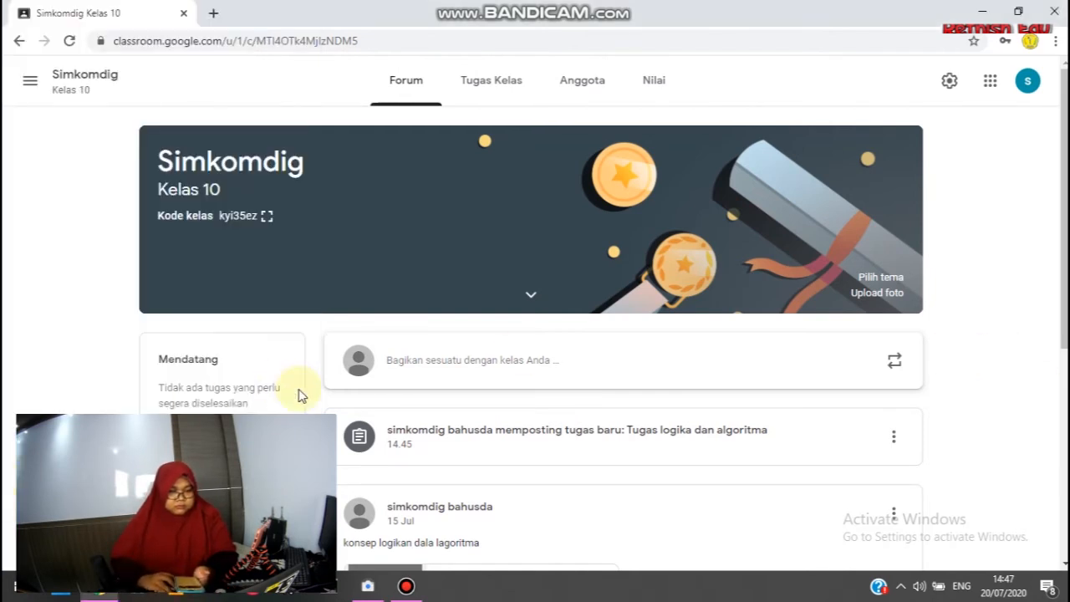
Search the installed programs for "ai" and launch AirServer Universal (x64).
{"action": "left_click", "coordinate": [22, 593]}
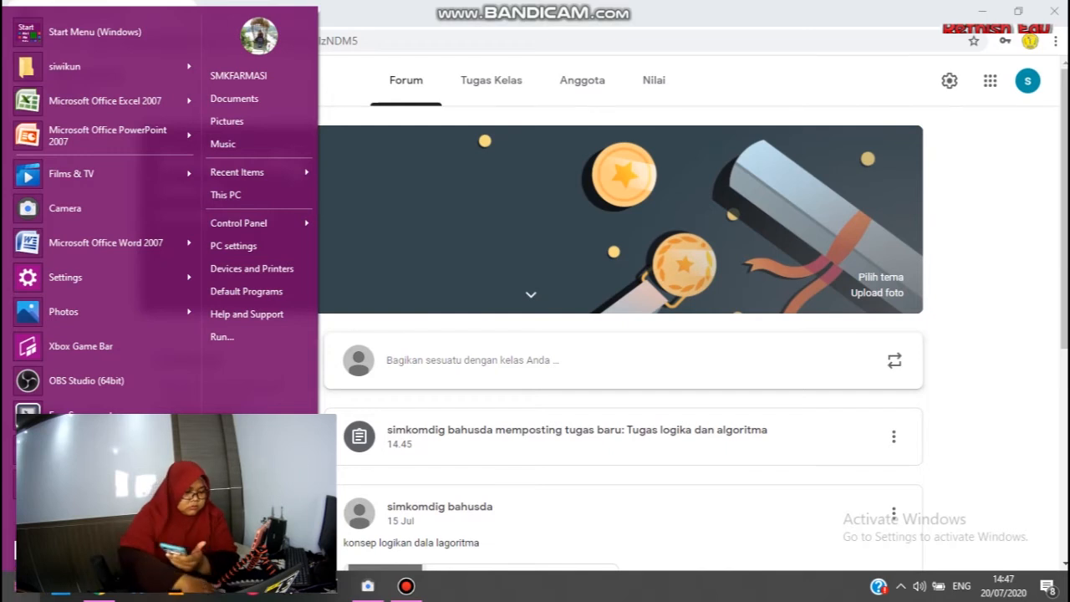
{"action": "type", "text": "ai"}
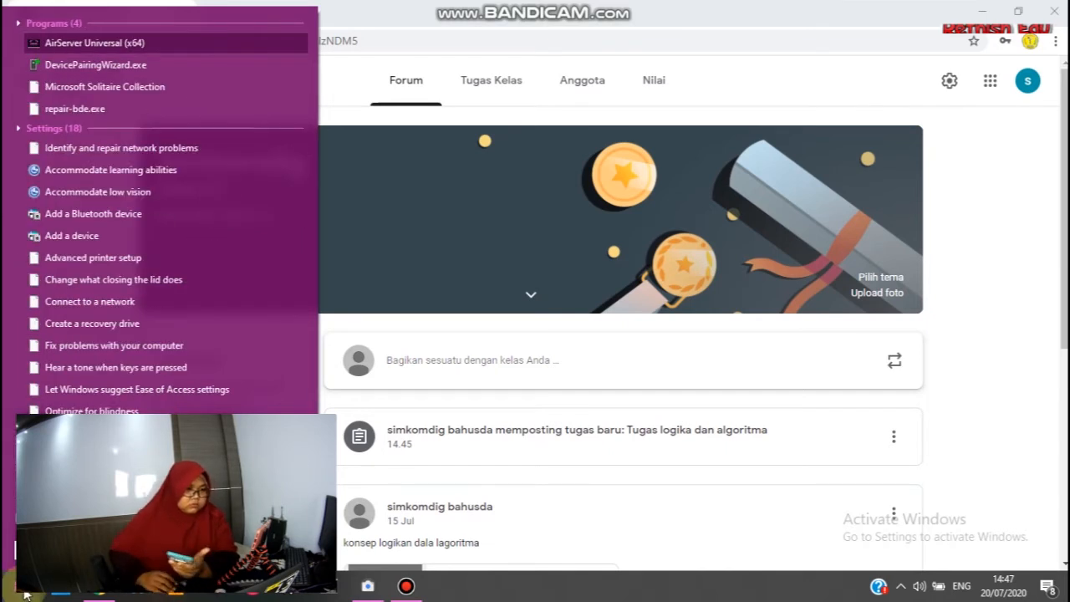
{"action": "left_click", "coordinate": [80, 50]}
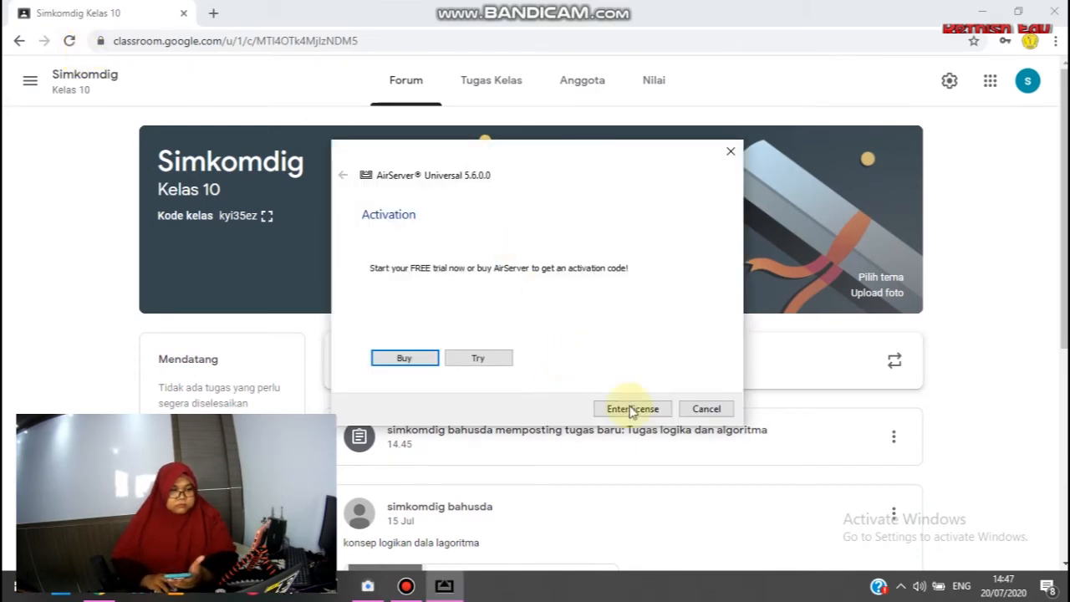
Request an extended trial of AirServer Universal and finish the activation.
{"action": "left_click", "coordinate": [496, 356]}
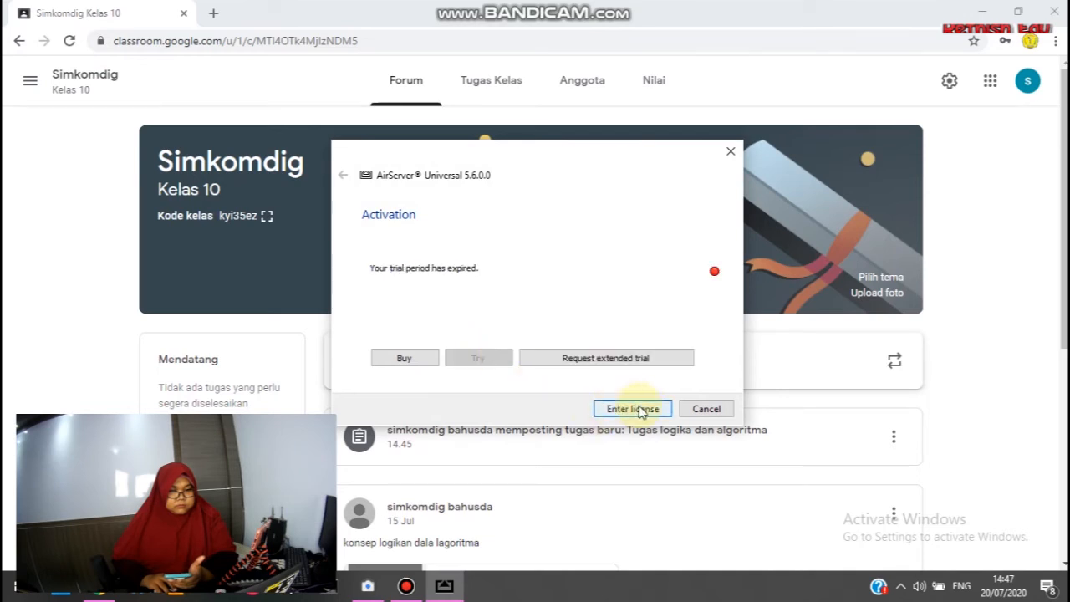
{"action": "left_click", "coordinate": [631, 362]}
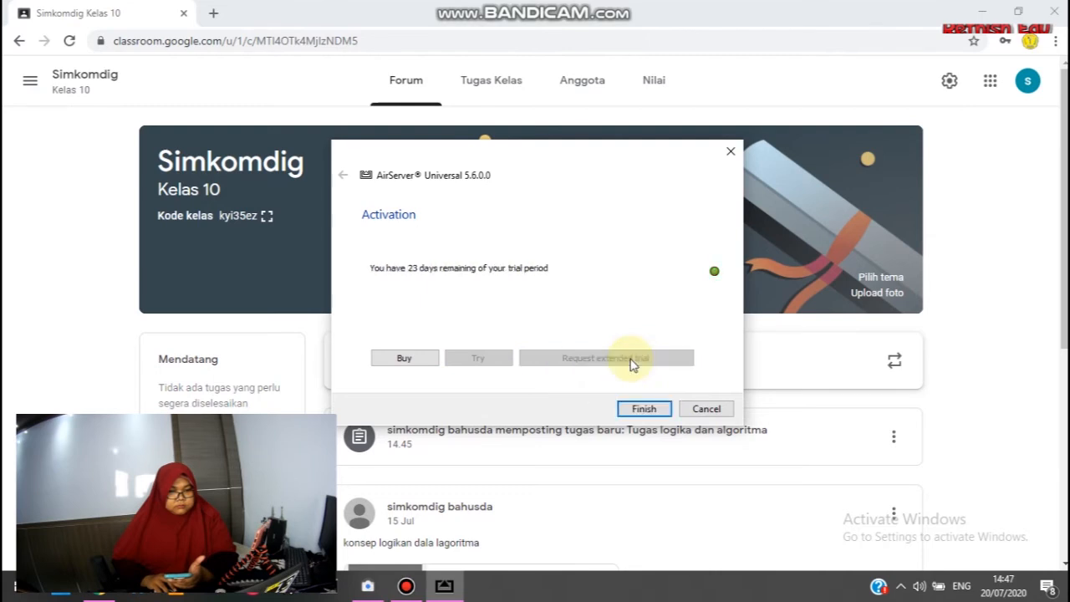
{"action": "left_click", "coordinate": [631, 409]}
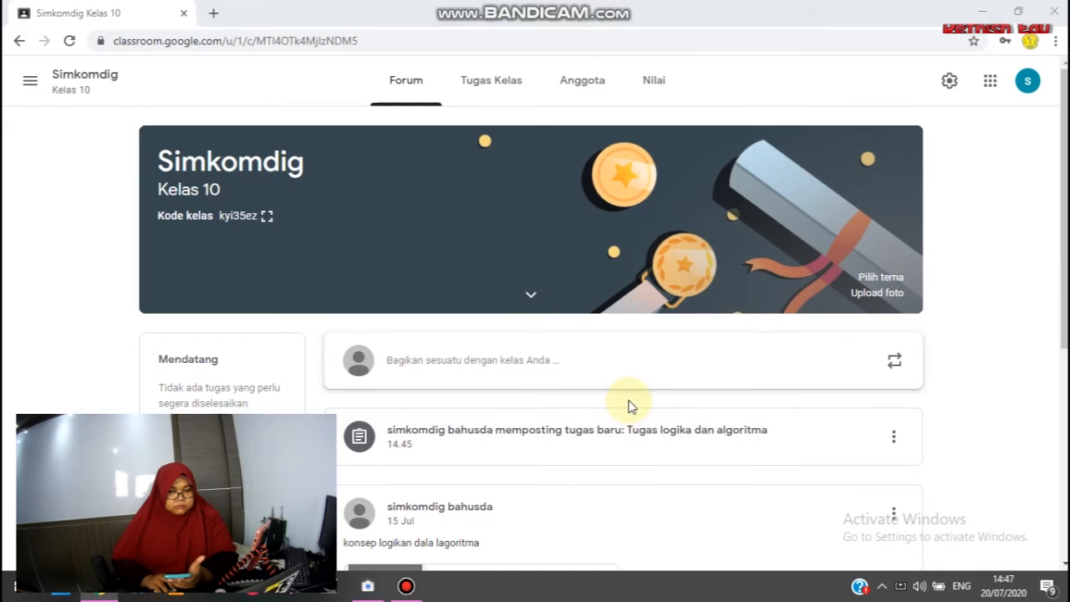
Accept the AirServer general settings and move the mirrored phone window clear of the class details.
{"action": "left_click", "coordinate": [1005, 513]}
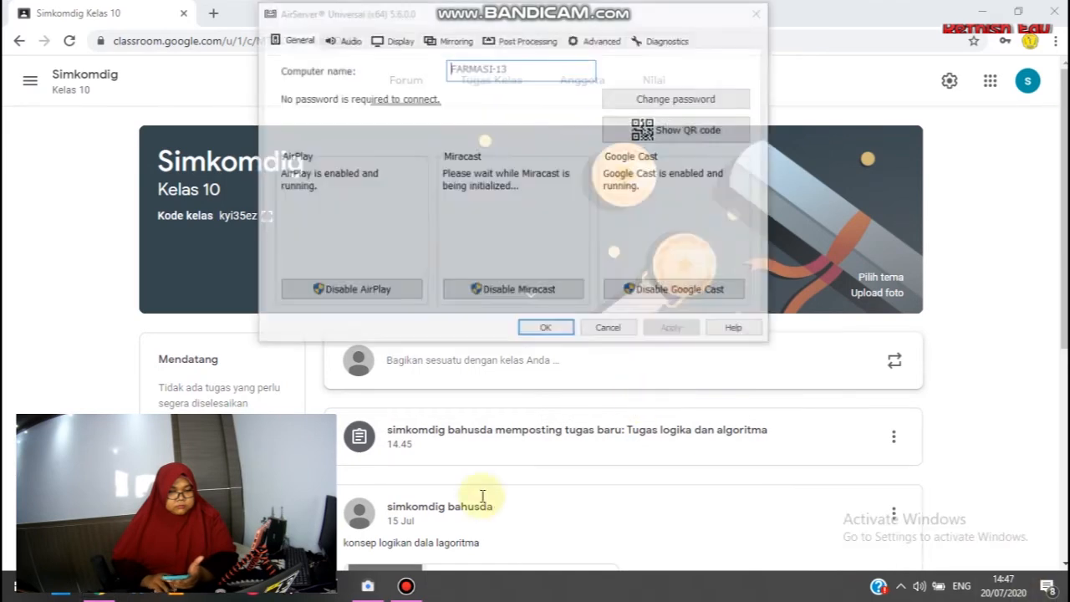
{"action": "left_click", "coordinate": [548, 329]}
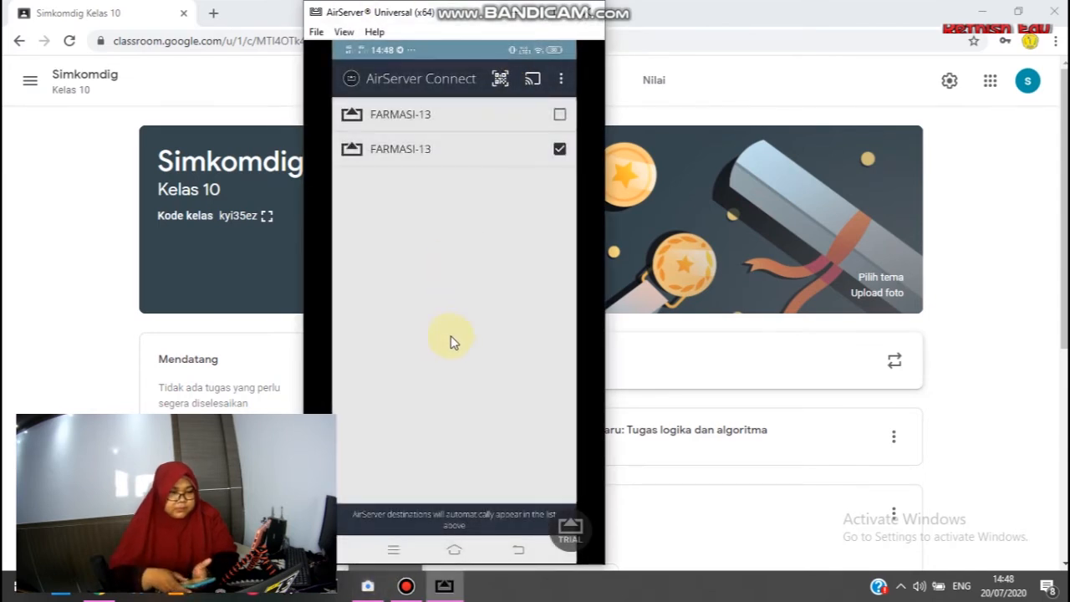
{"action": "left_click_drag", "start_coordinate": [463, 17], "coordinate": [617, 16]}
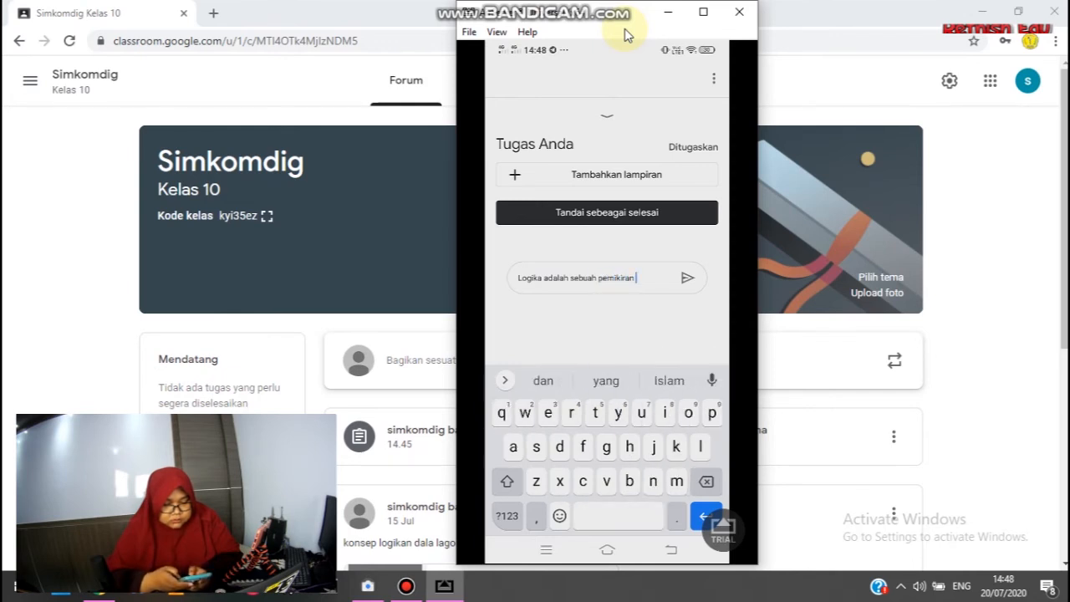
Complete the student's comment on the mirrored phone as "Logika adalah sebuah pemikiran dan penalaran ......." and send it.
{"action": "type", "text": "lar"}
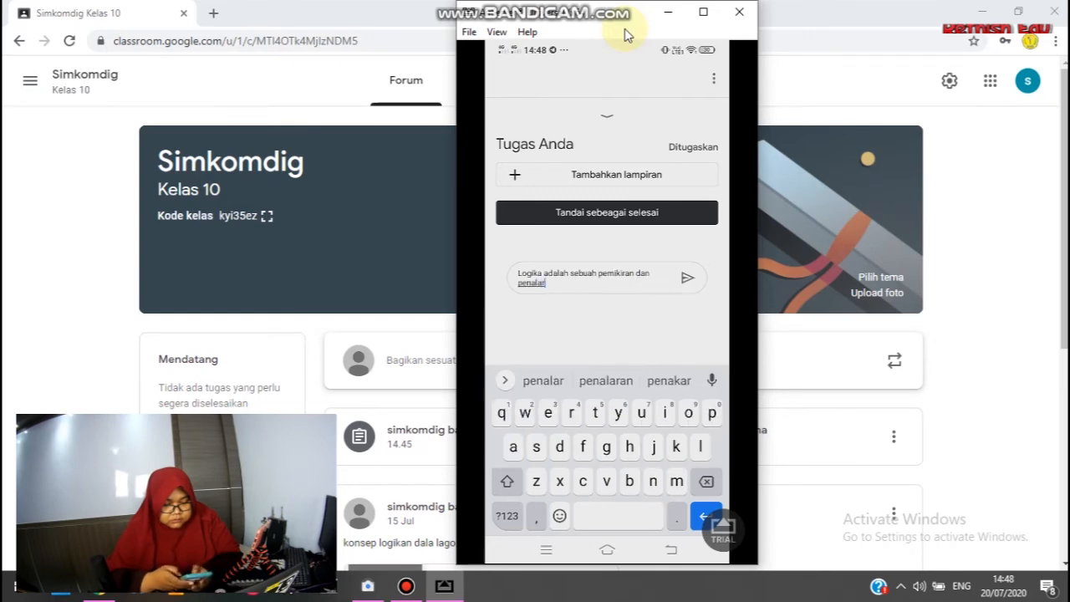
{"action": "type", "text": "an yan"}
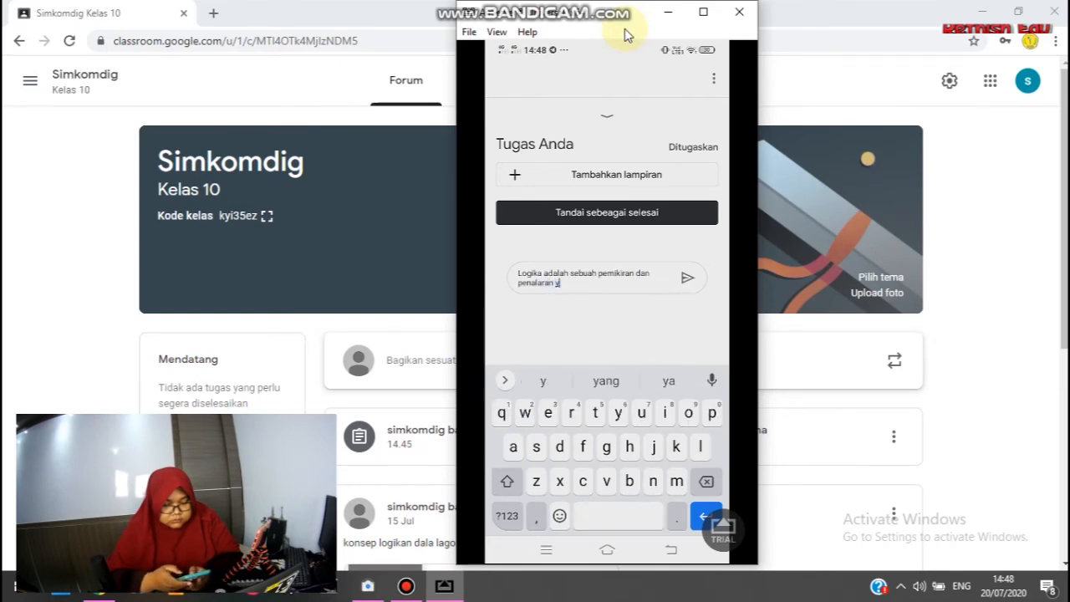
{"action": "key", "text": "BackSpace"}
{"action": "key", "text": "BackSpace"}
{"action": "key", "text": "BackSpace"}
{"action": "type", "text": "......"}
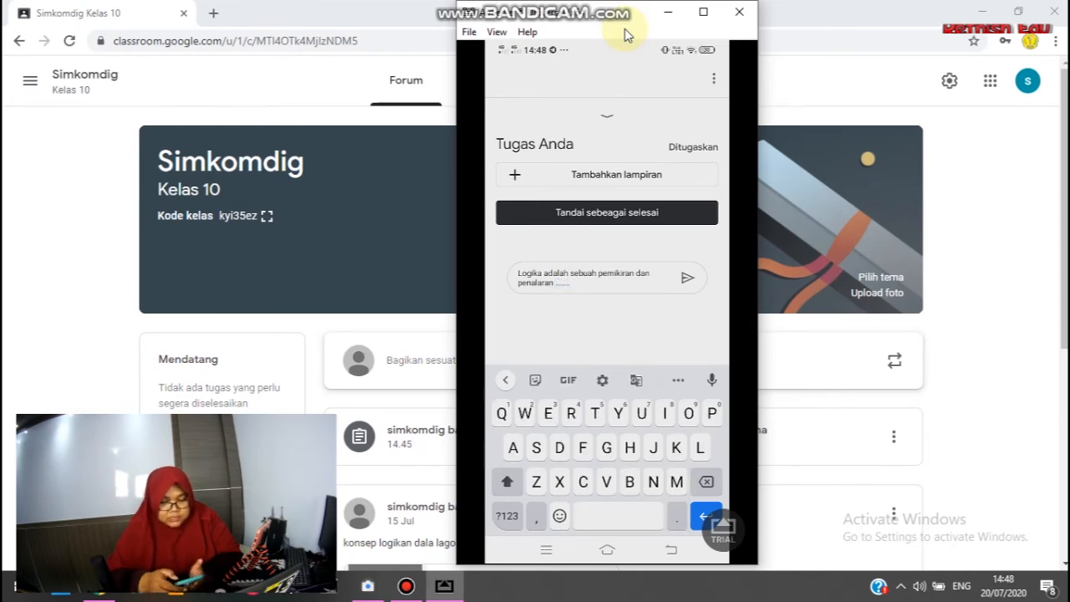
{"action": "key", "text": "Return"}
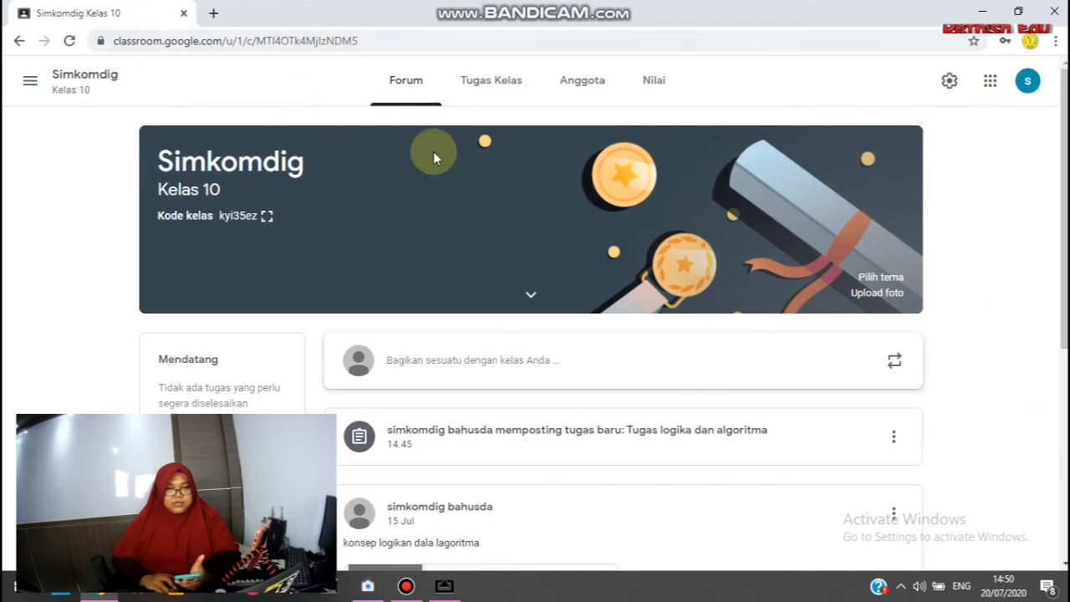
Expand "Tugas logika dan algoritma" in the Simkomdig classwork and open its student submissions.
{"action": "scroll", "coordinate": [409, 292], "scroll_direction": "down", "scroll_amount": 2}
{"action": "scroll", "coordinate": [418, 296], "scroll_direction": "up", "scroll_amount": 2}
{"action": "left_click", "coordinate": [473, 89]}
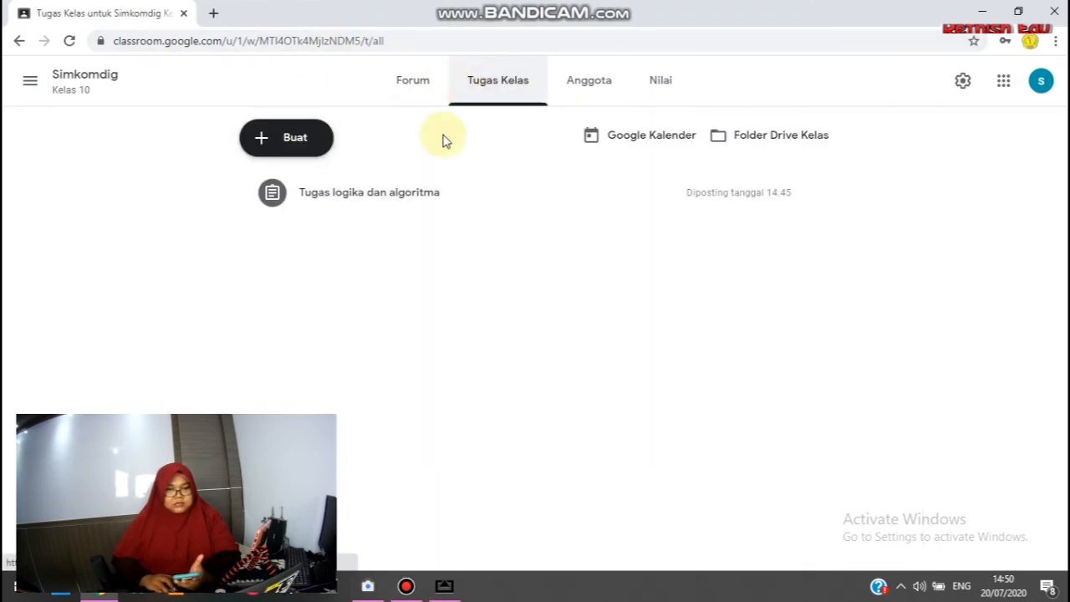
{"action": "left_click", "coordinate": [378, 208]}
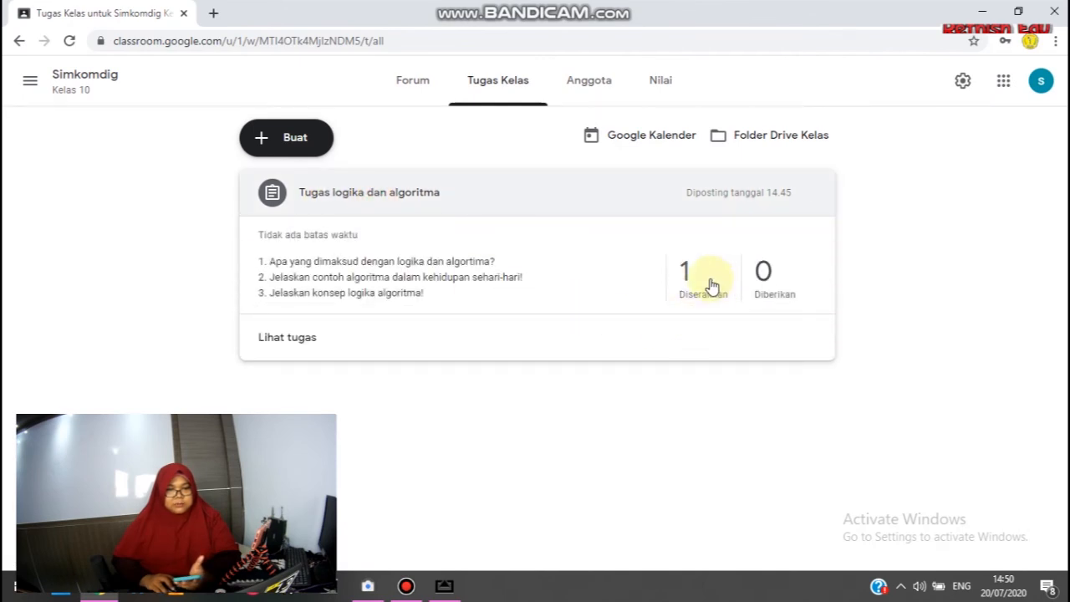
{"action": "left_click", "coordinate": [270, 344]}
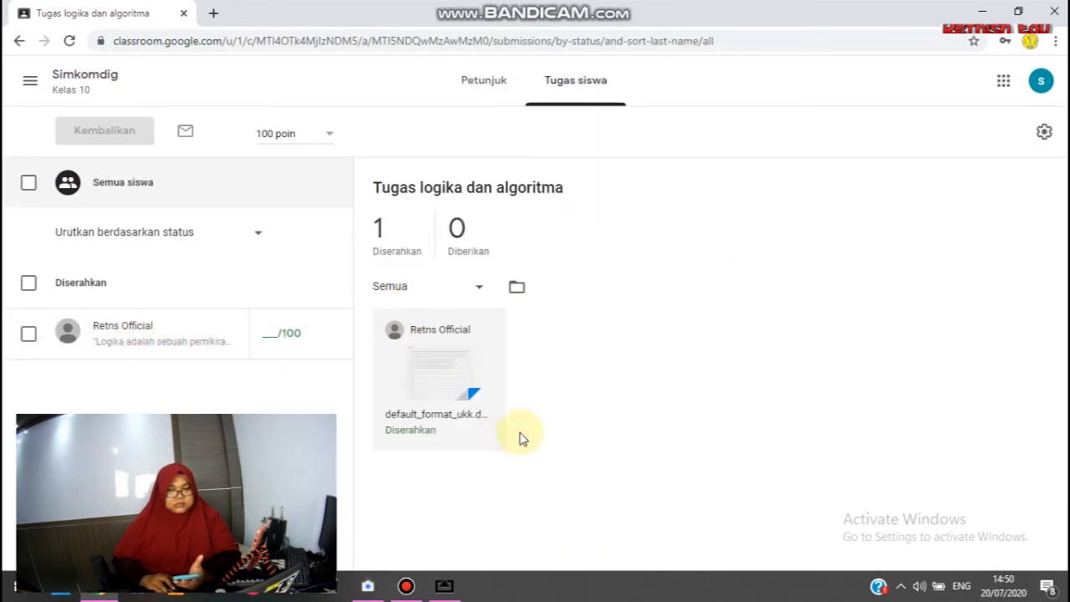
Open the student's submission for "Tugas logika dan algoritma" and grade it 80 out of 100.
{"action": "left_click", "coordinate": [124, 327]}
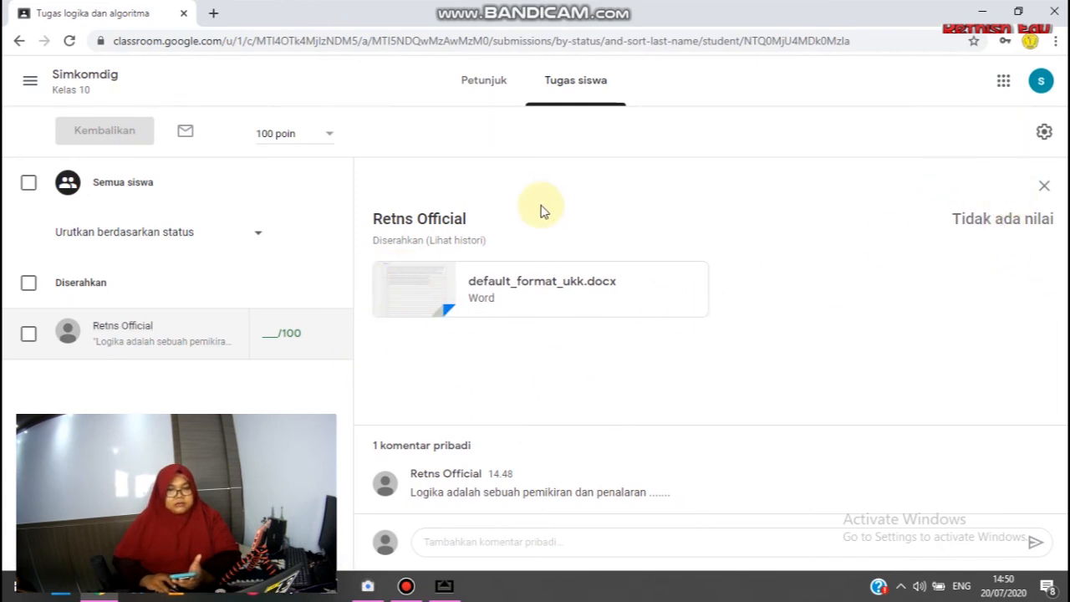
{"action": "left_click", "coordinate": [271, 336]}
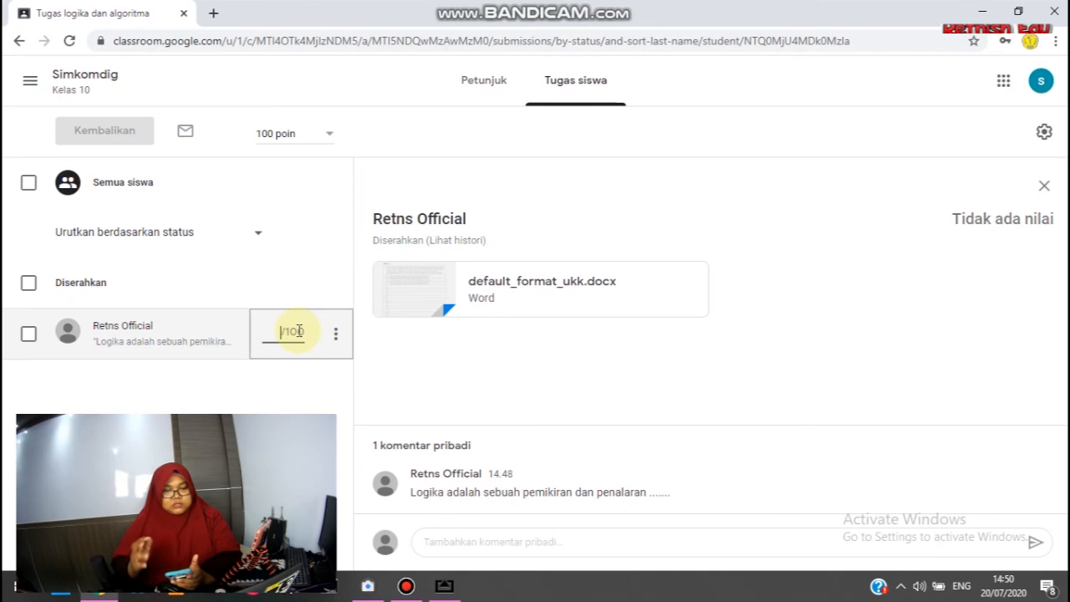
{"action": "type", "text": "80"}
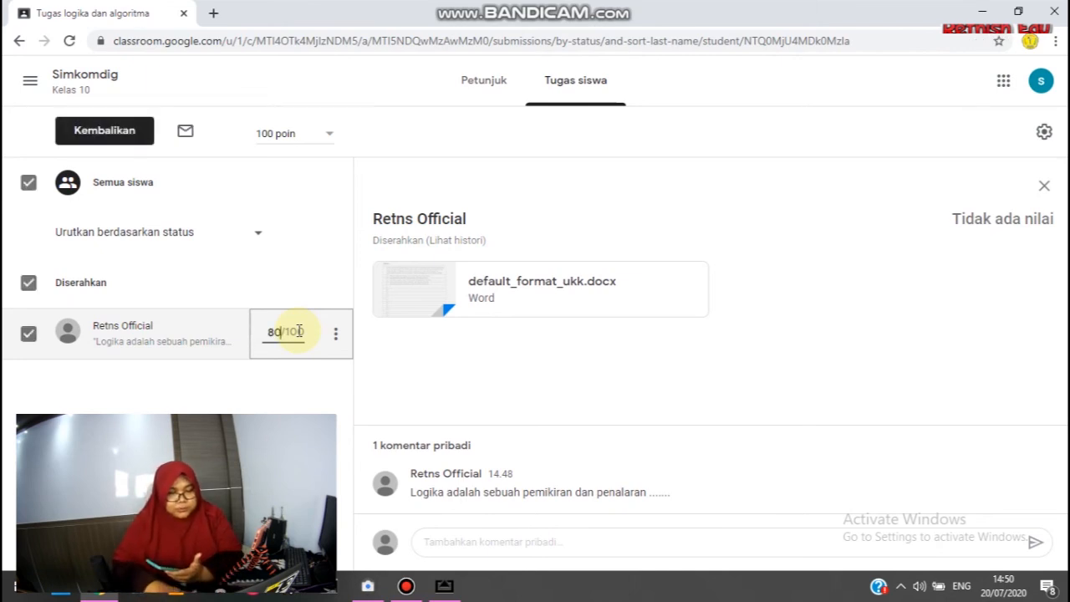
{"action": "left_click", "coordinate": [430, 360]}
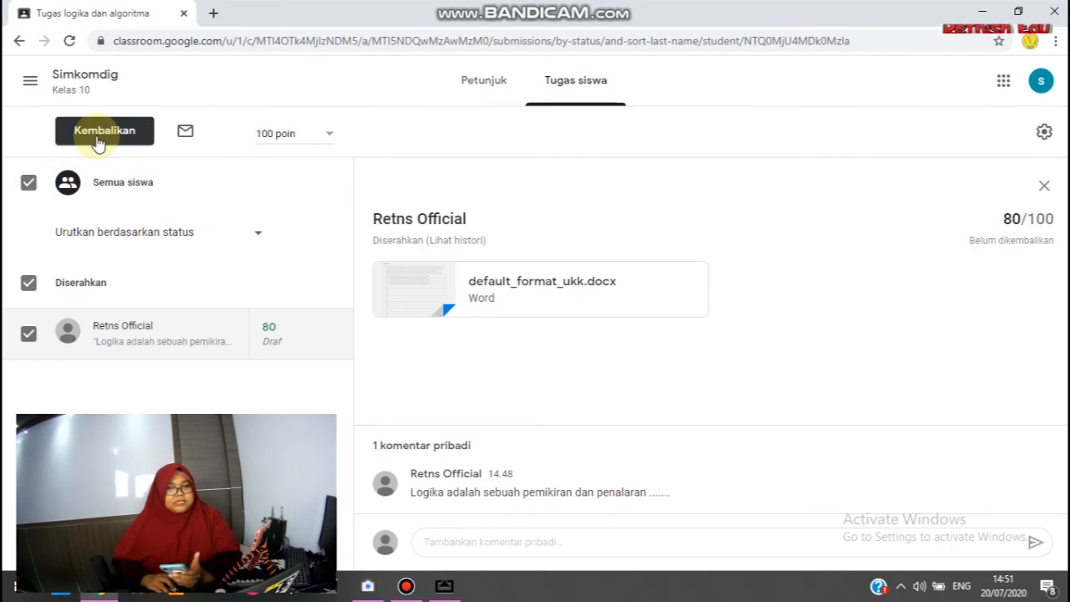
Return the graded work to the student with the private comment "silhkan belajar lagi yang rajin".
{"action": "left_click", "coordinate": [98, 140]}
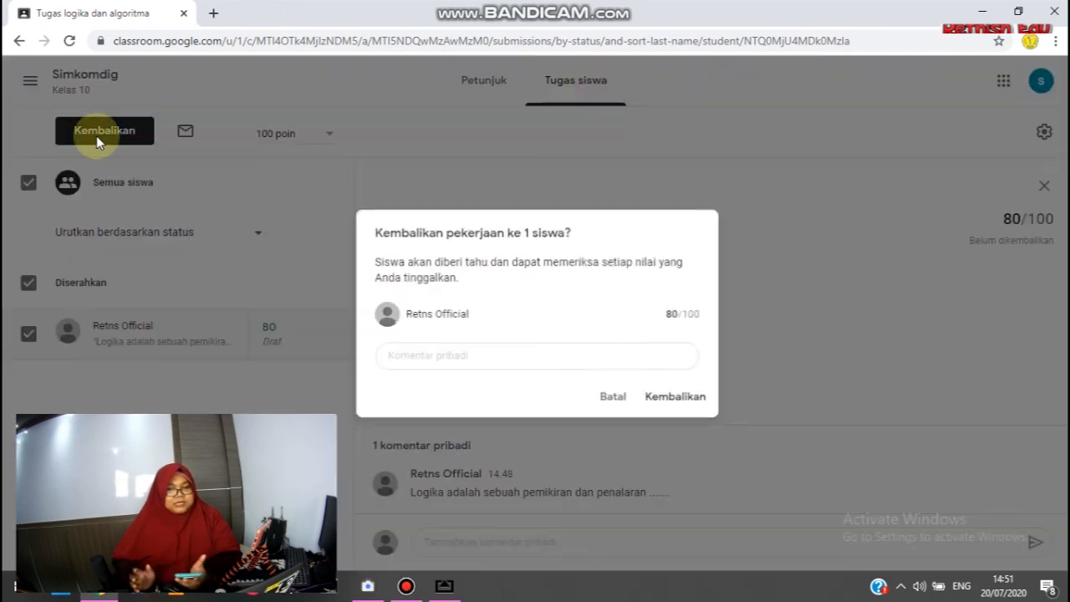
{"action": "right_click", "coordinate": [849, 568]}
{"action": "left_click", "coordinate": [477, 350]}
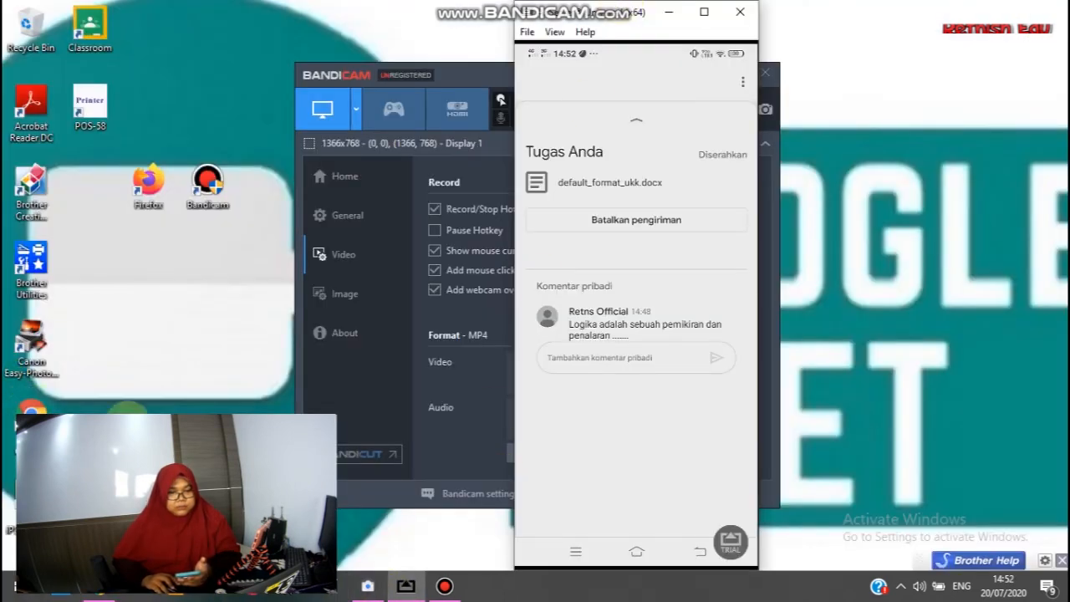
Check the returned grade and private comments in the teacher's Classroom page and on the mirrored student phone.
{"action": "left_click", "coordinate": [238, 597]}
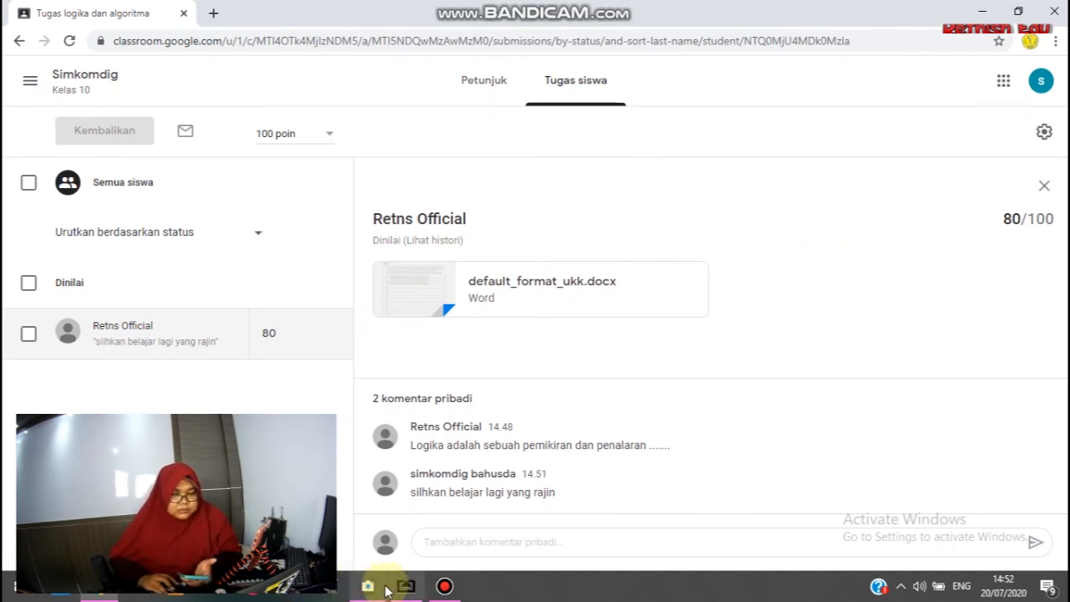
{"action": "mouse_move", "coordinate": [387, 590]}
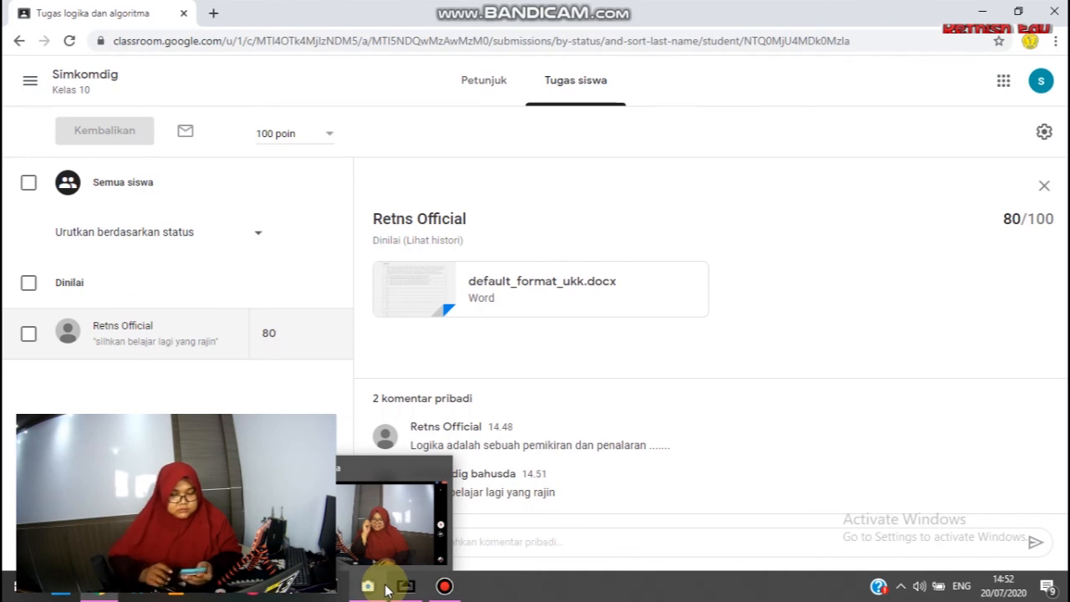
{"action": "left_click", "coordinate": [406, 585]}
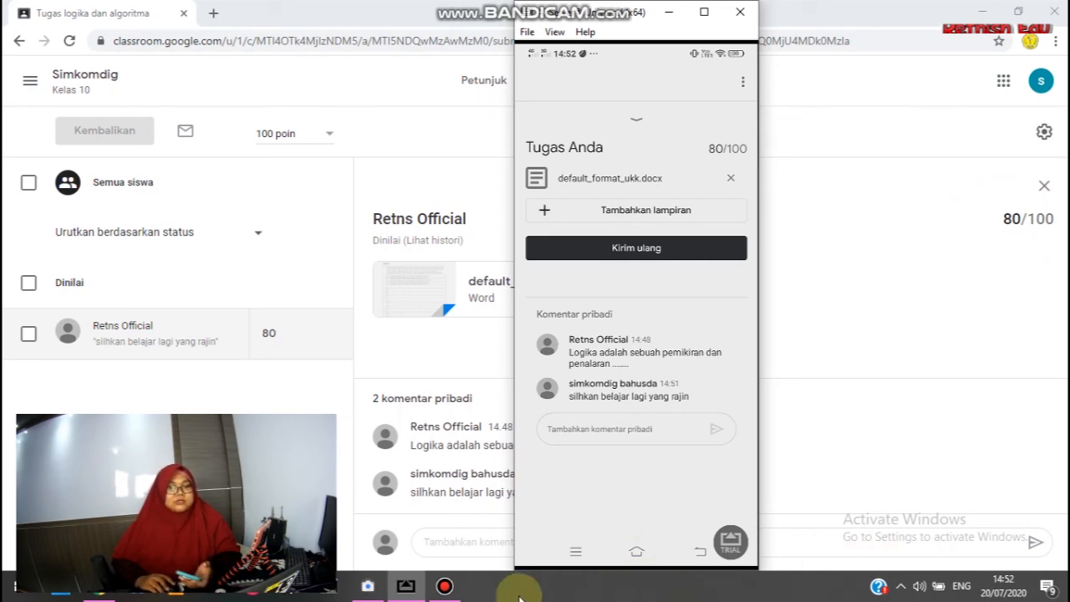
{"action": "left_click", "coordinate": [444, 589]}
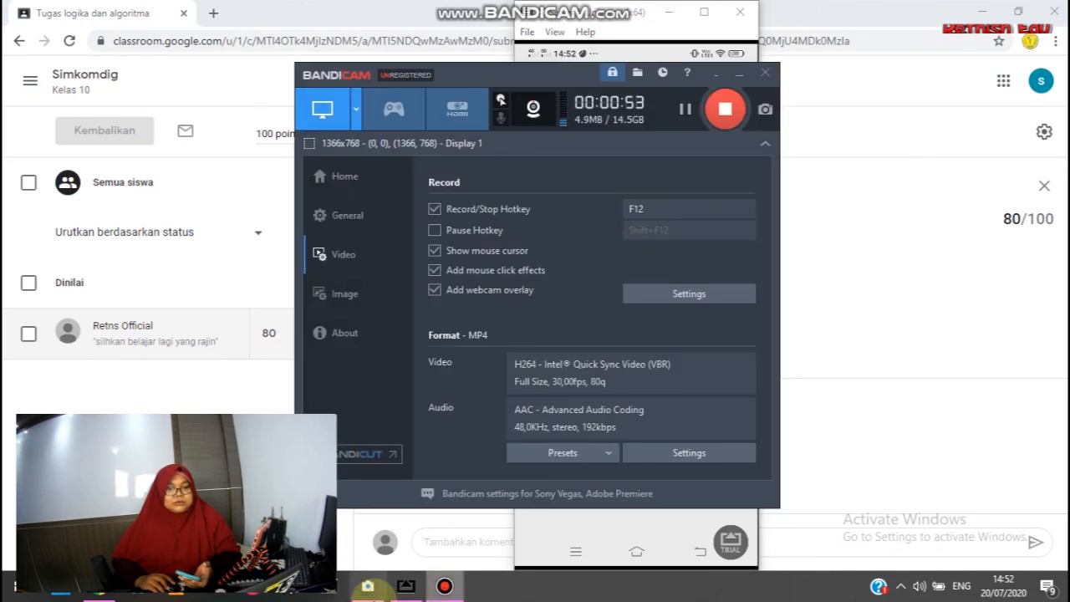
{"action": "left_click", "coordinate": [375, 596]}
{"action": "left_click", "coordinate": [380, 590]}
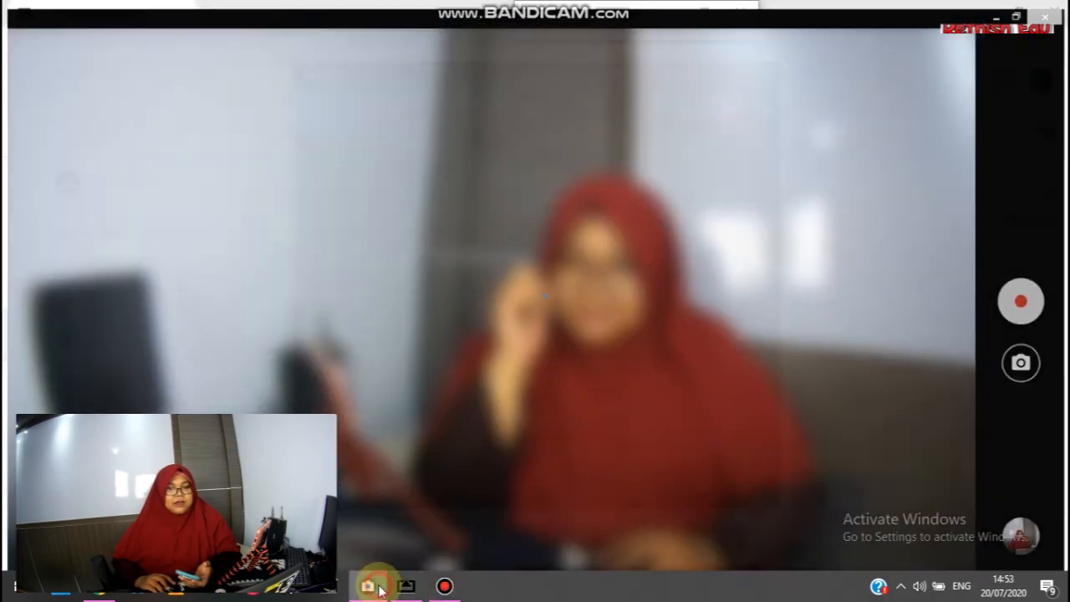